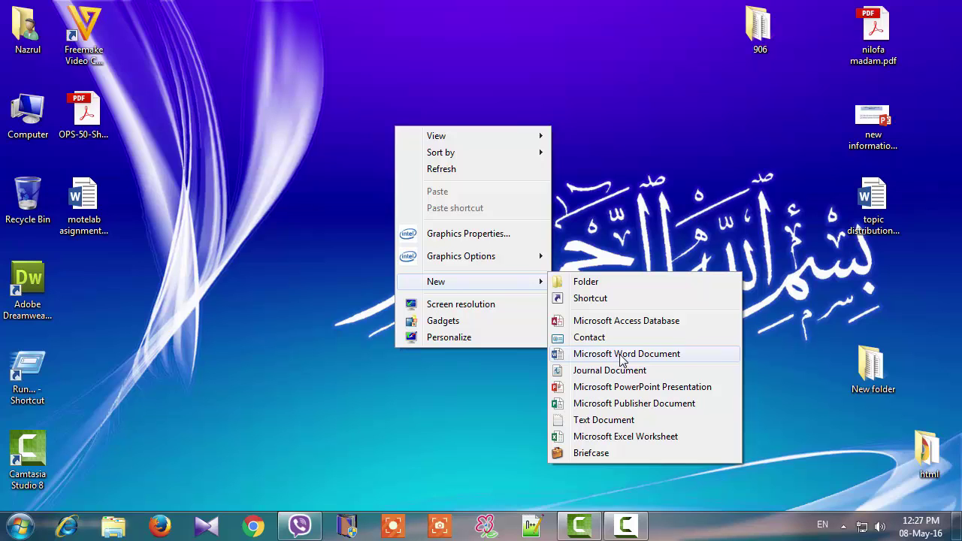
- Create a new Microsoft Word document on the desktop with its default name and open it
left_click(621, 354)
key("Return")
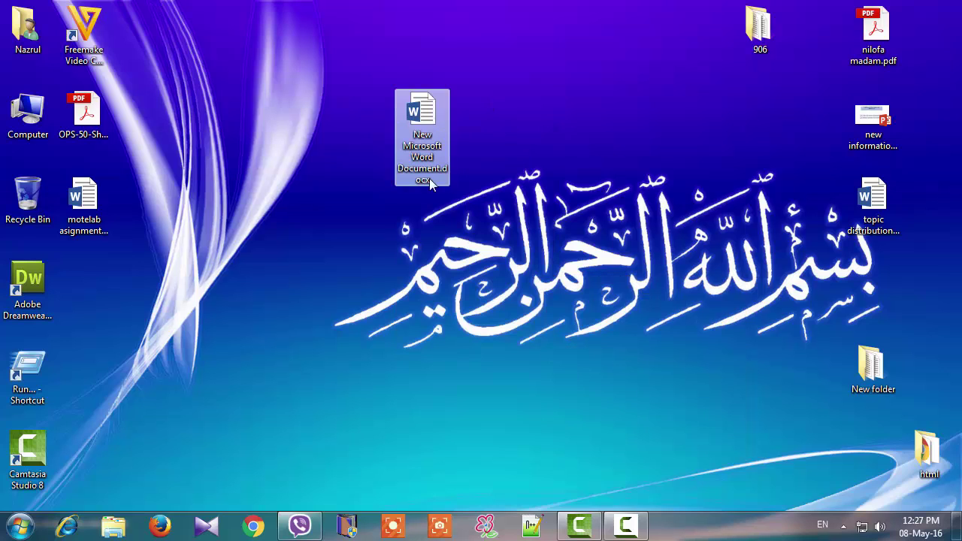
double_click(423, 133)
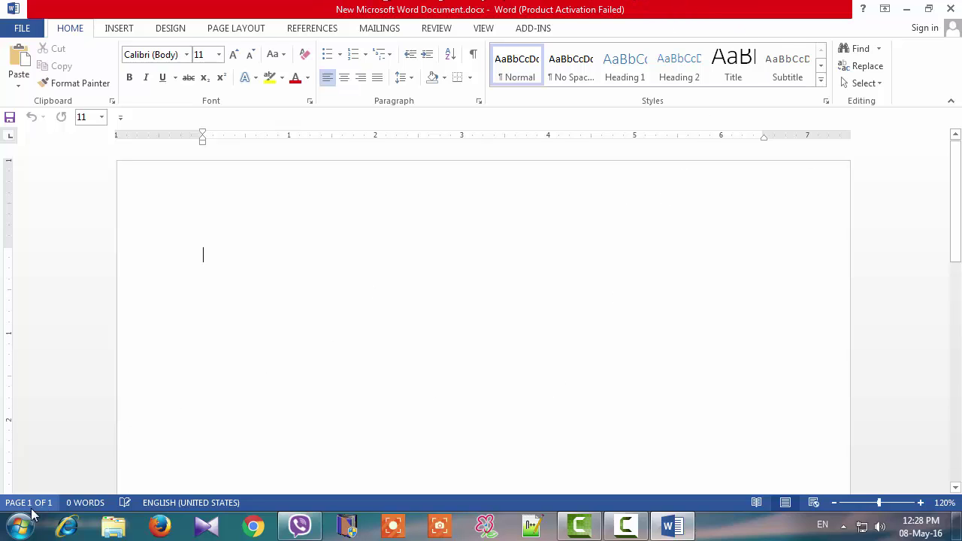
- Find and launch Avro Keyboard by searching for "av", and place its floating bar over the Styles group
left_click(19, 529)
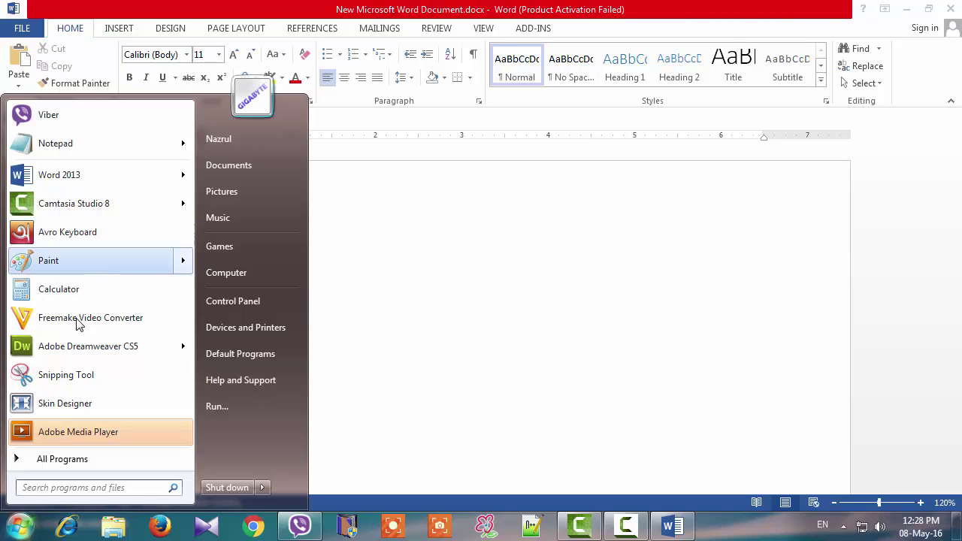
left_click(63, 459)
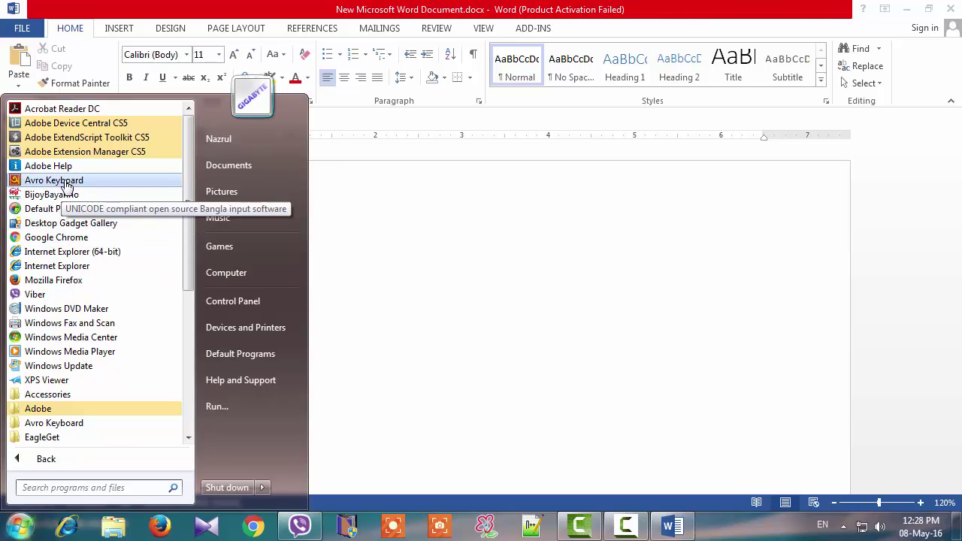
left_click(73, 488)
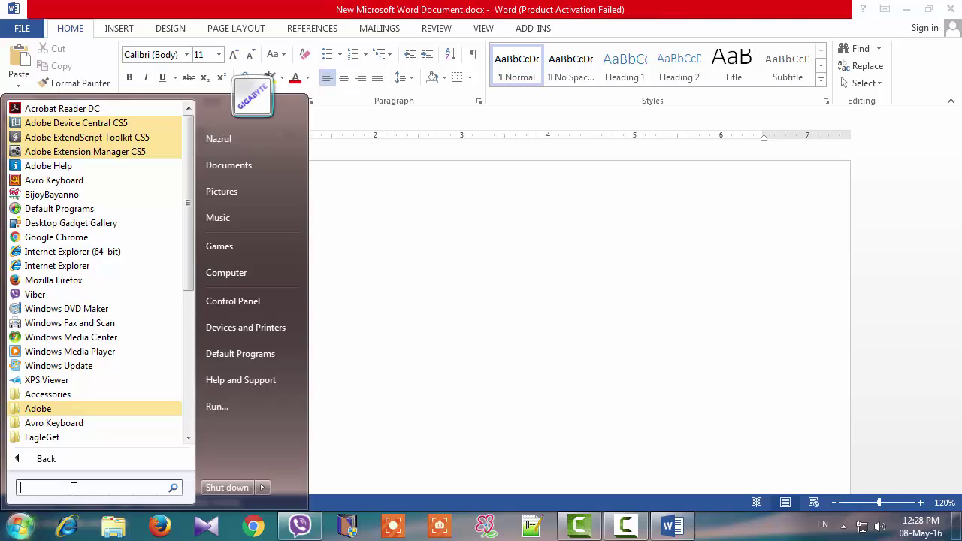
type("av")
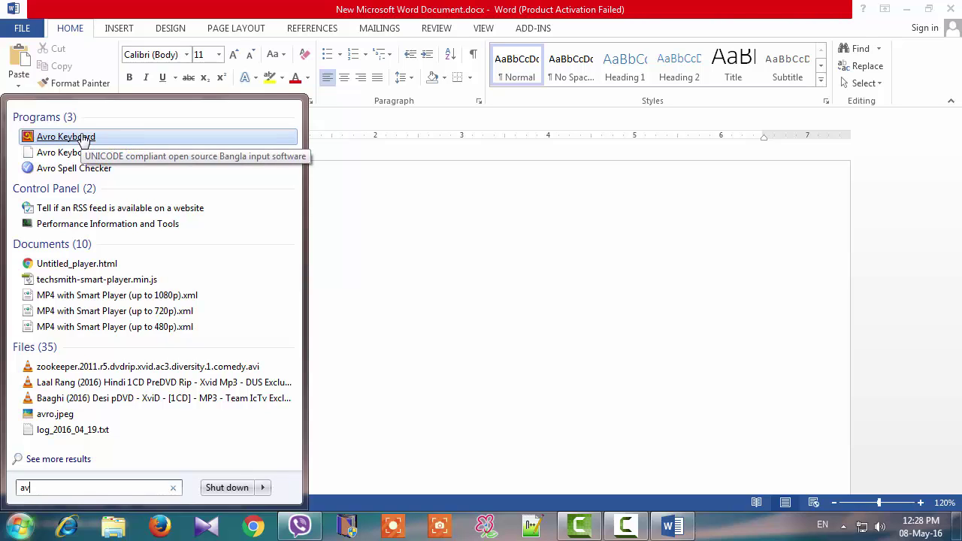
left_click(83, 138)
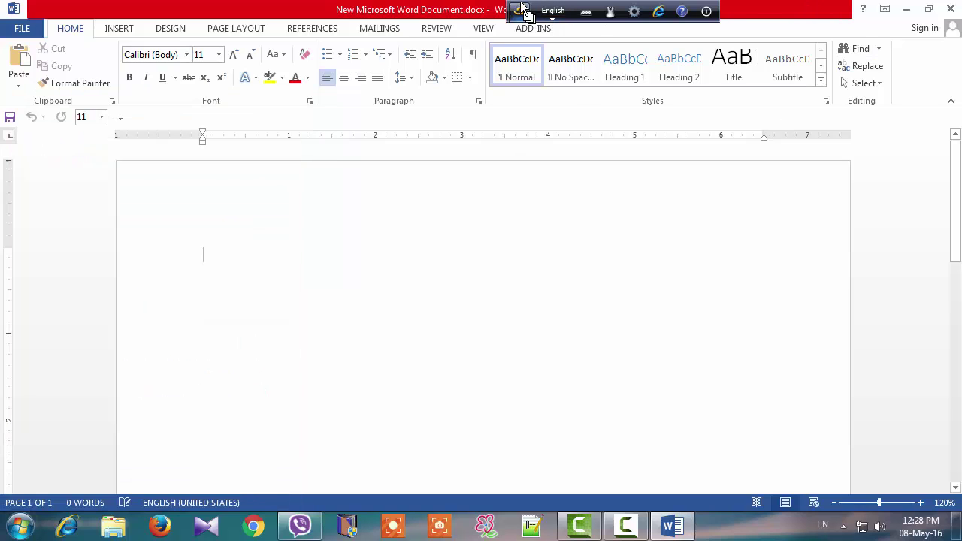
left_click_drag(523, 7, 519, 73)
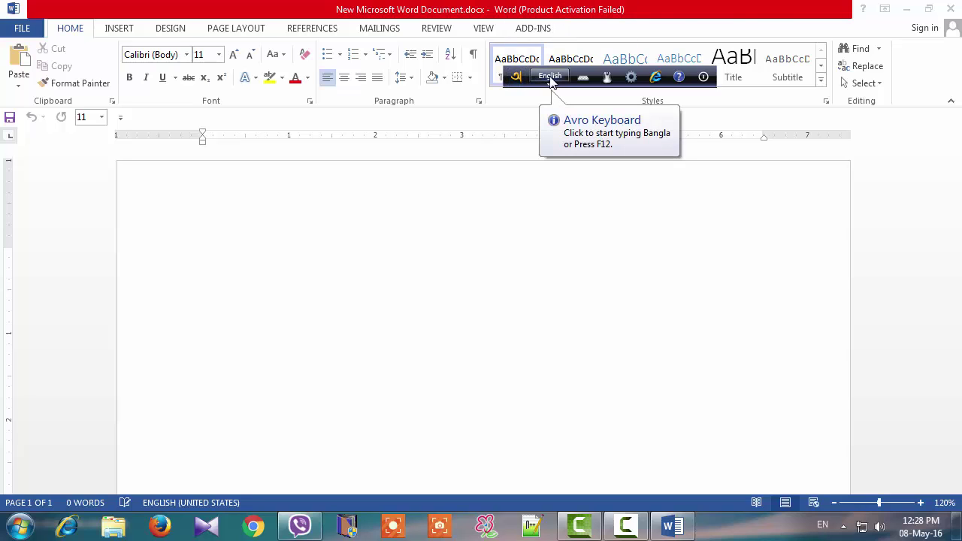
- Switch Avro Keyboard input to Bangla, toggling to English and back to Bangla once
left_click(551, 77)
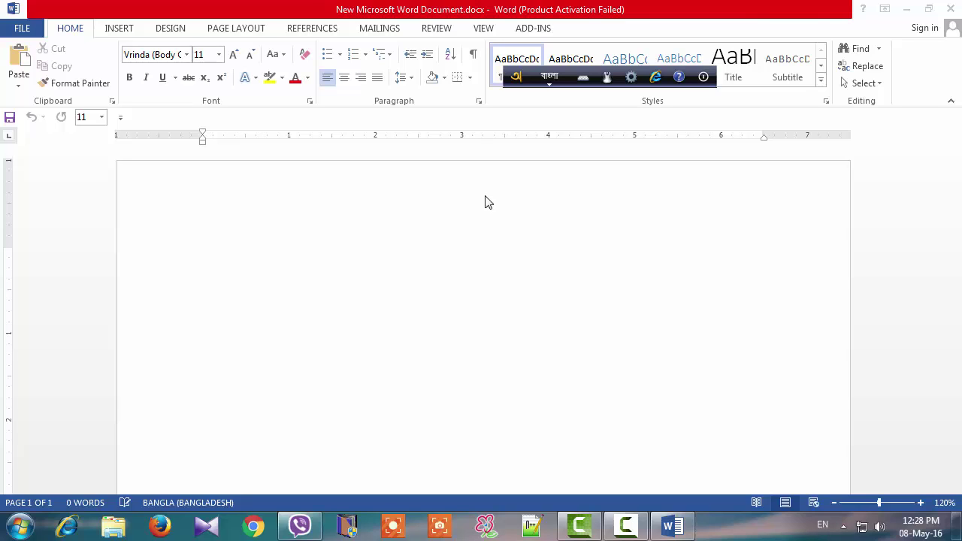
key("F12")
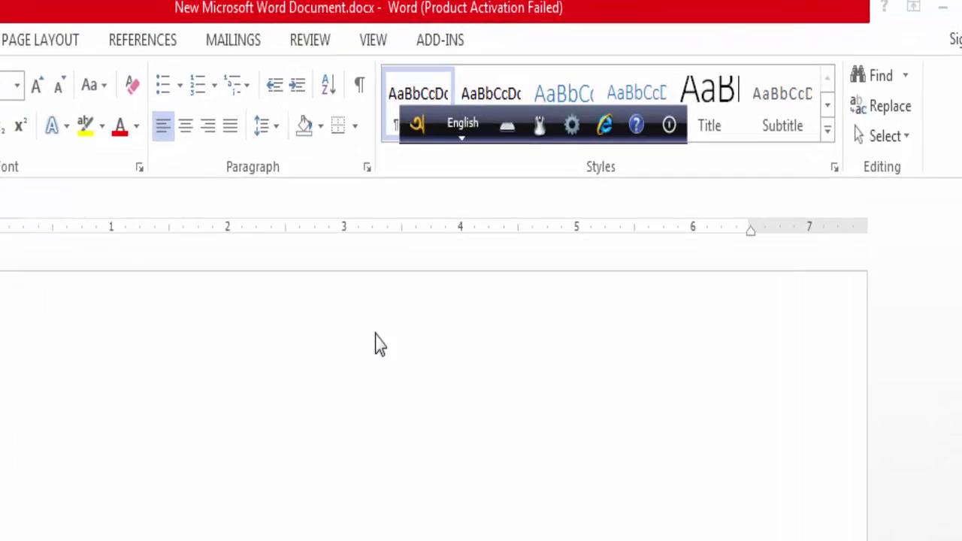
key("F12")
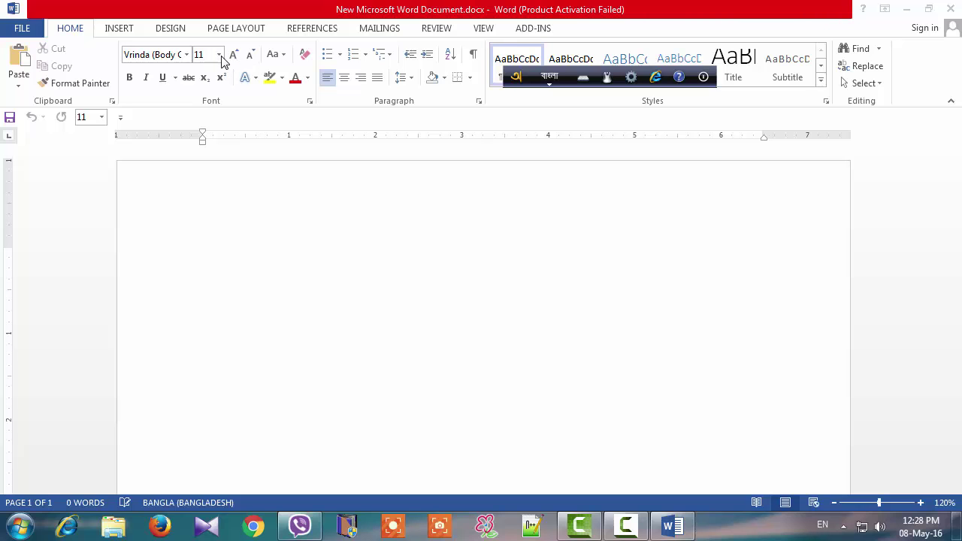
- Set the font size to 24 and enter the Bangla word আমি phonetically as "ami"
left_click(219, 55)
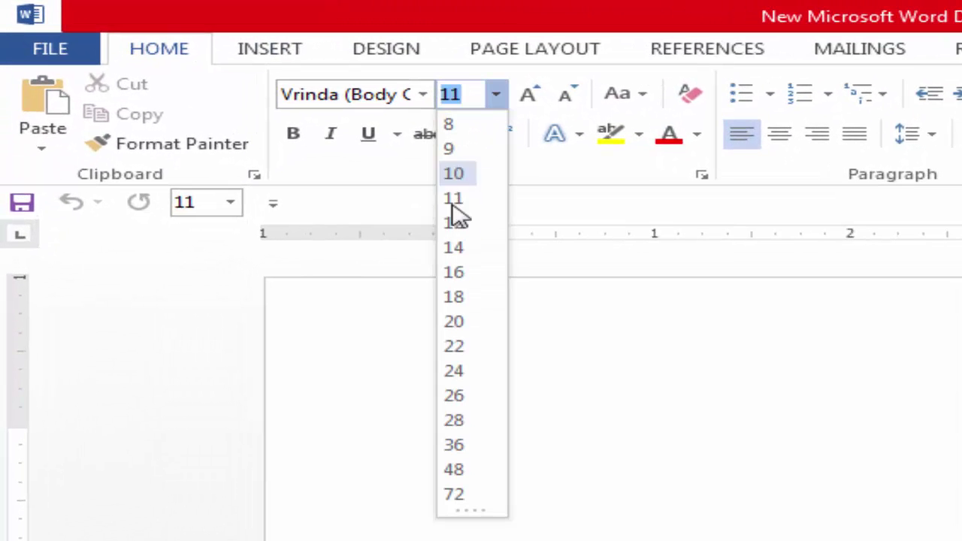
left_click(458, 373)
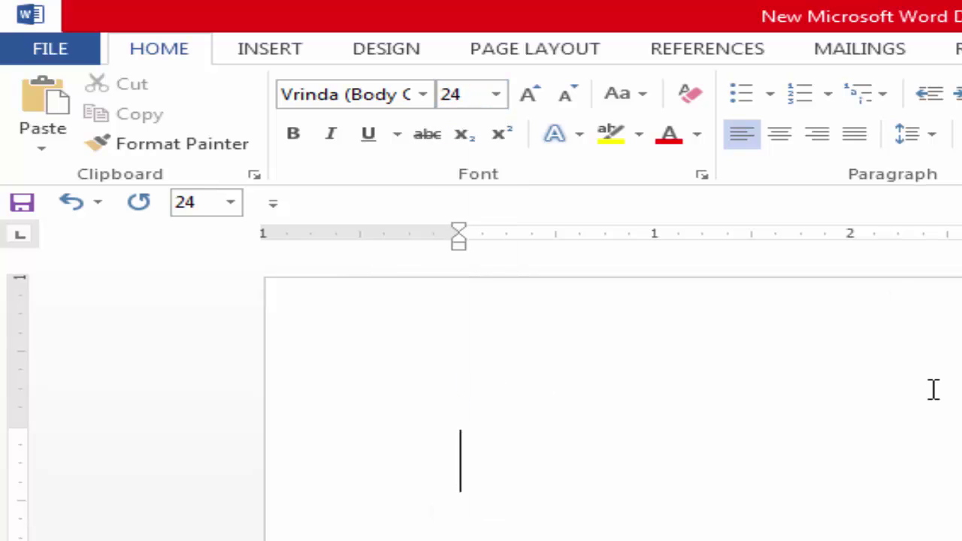
type("ami")
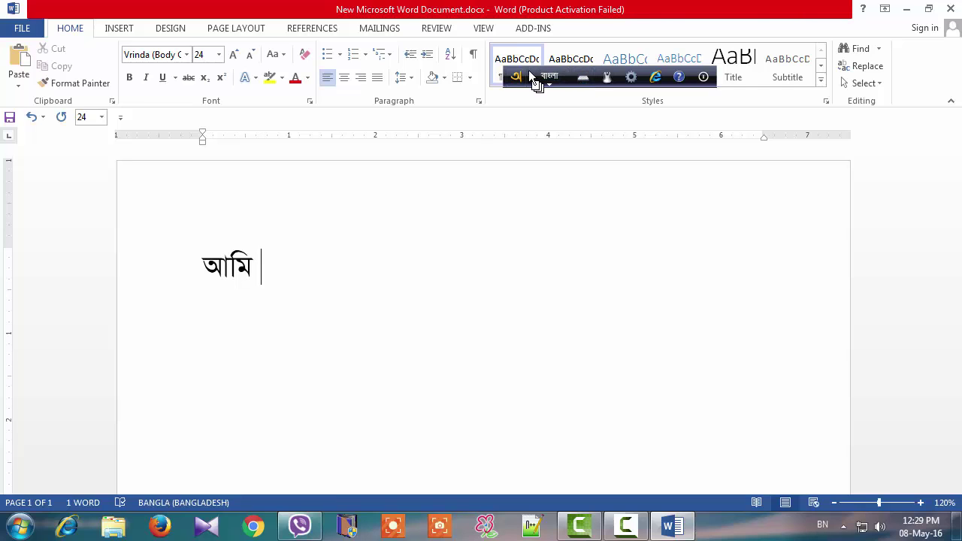
- Show the Avro Phonetic keyboard layout viewer and position it above the document text
left_click_drag(529, 82, 515, 87)
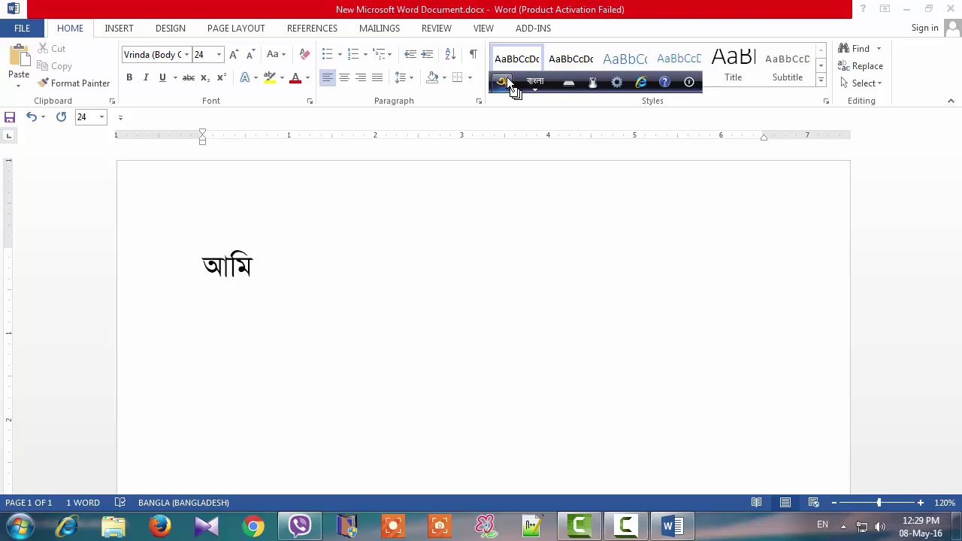
left_click(569, 85)
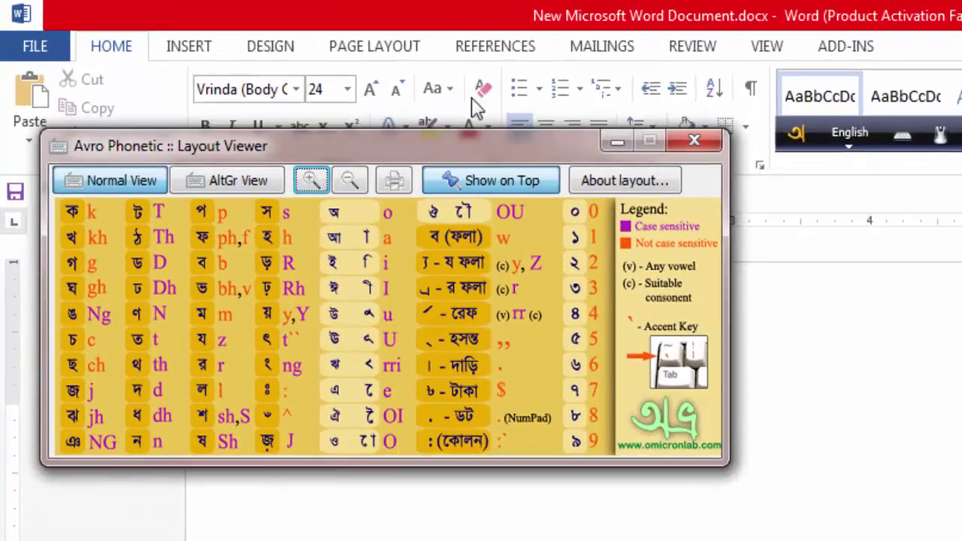
left_click_drag(310, 79, 297, 36)
left_click_drag(537, 76, 535, 69)
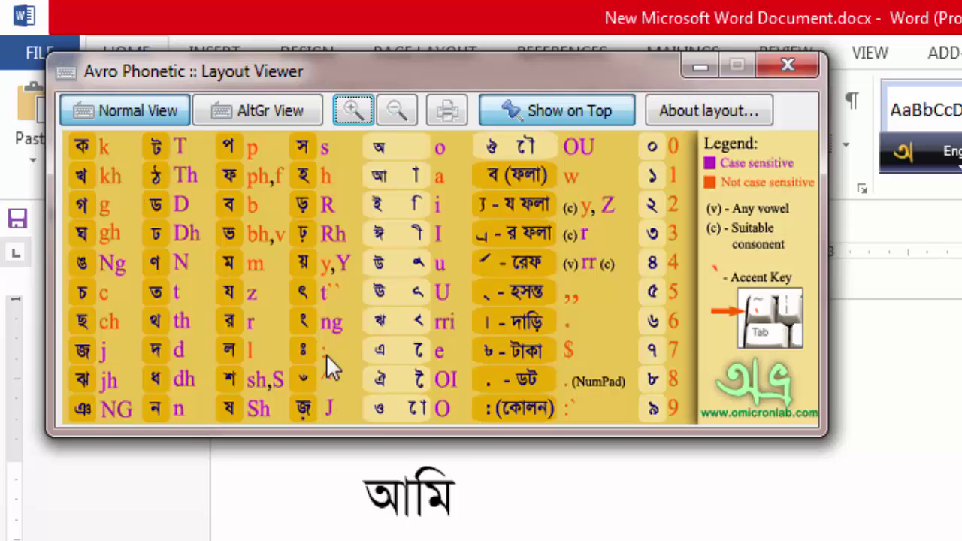
- Shift the layout viewer further clear of the text and add the word খাবার after আমি, spelled "khabar"
left_click(474, 509)
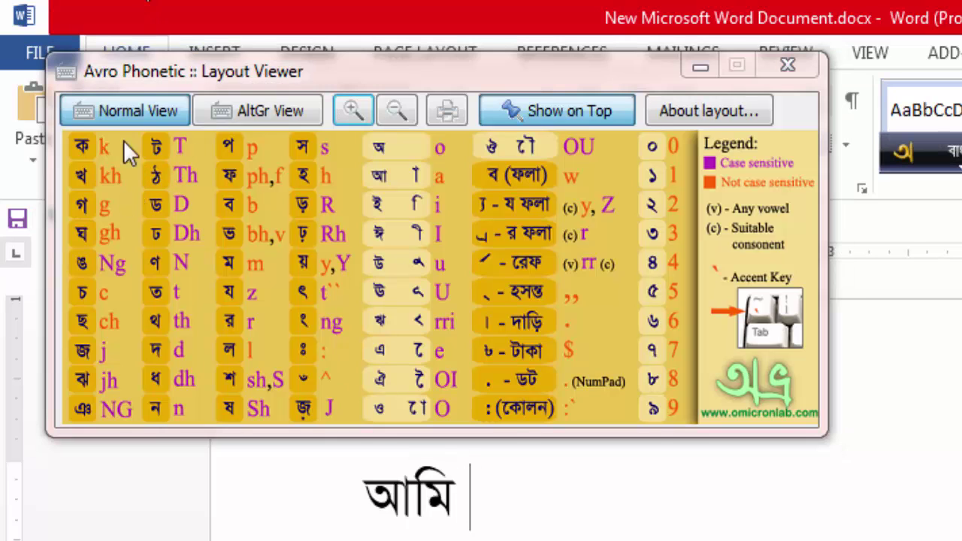
left_click_drag(258, 76, 330, 38)
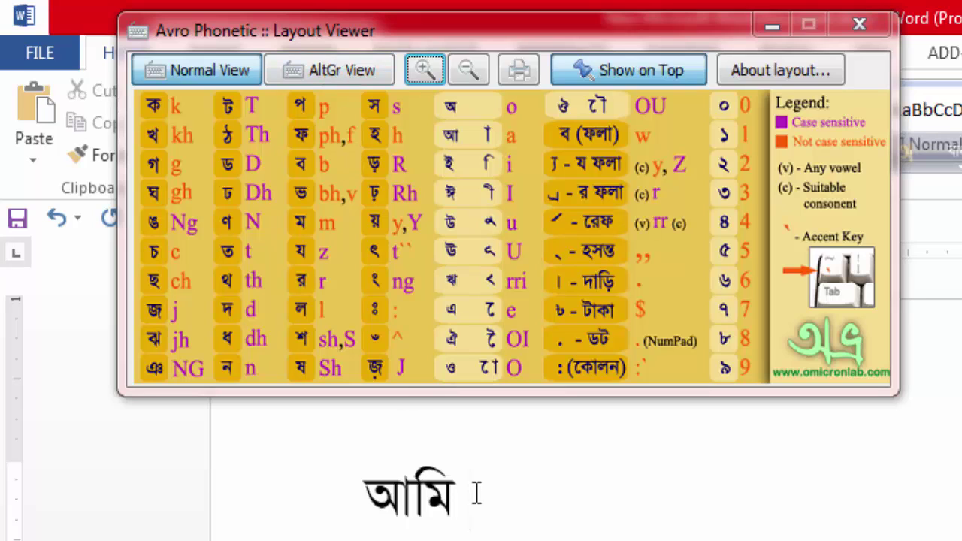
type("kh")
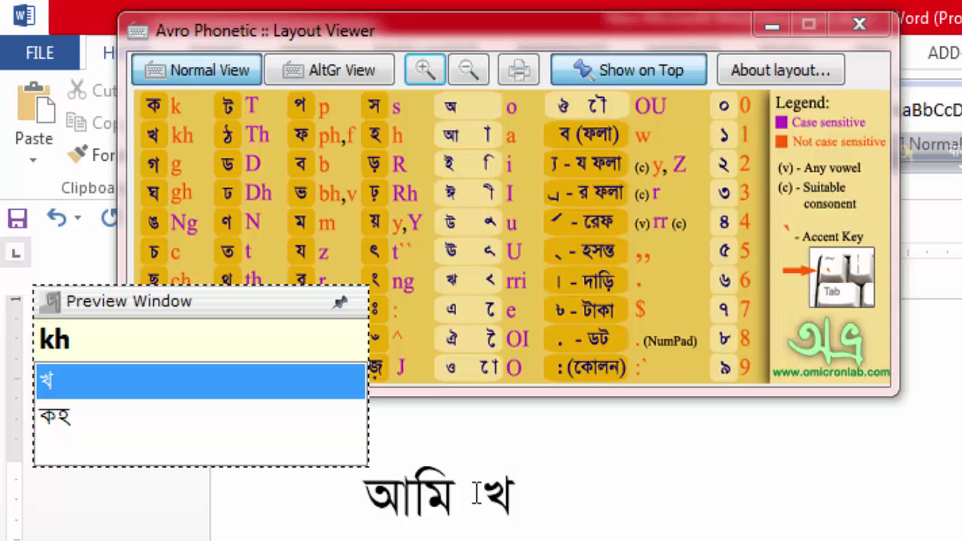
type("a")
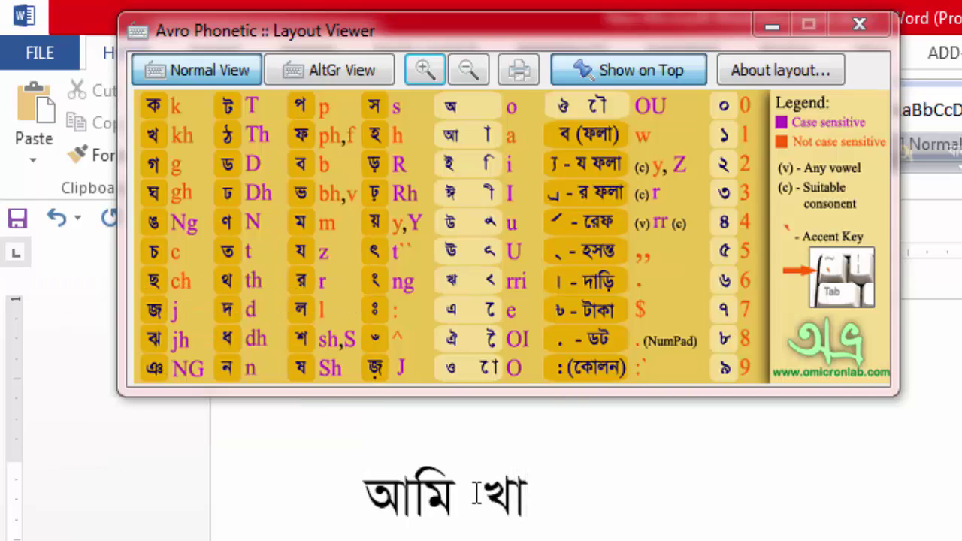
type("b")
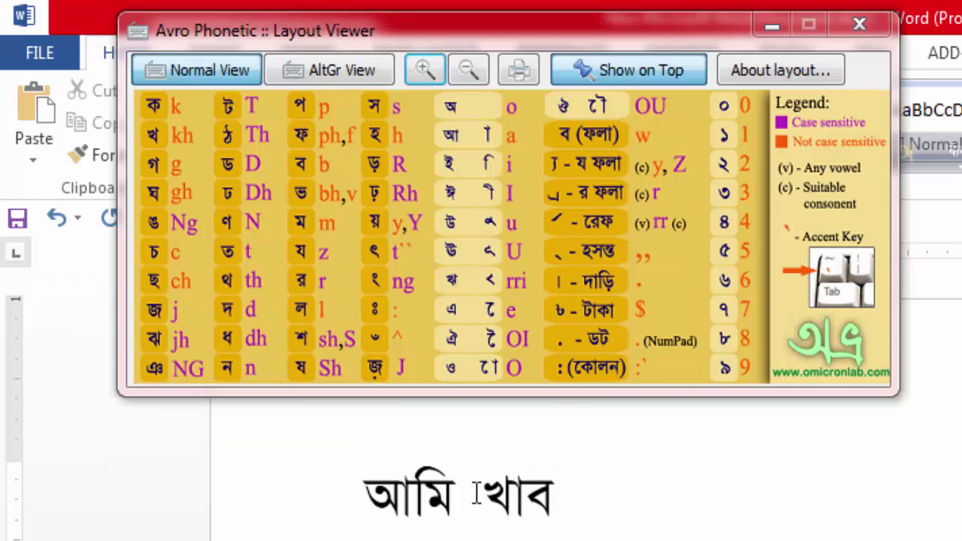
type("ar")
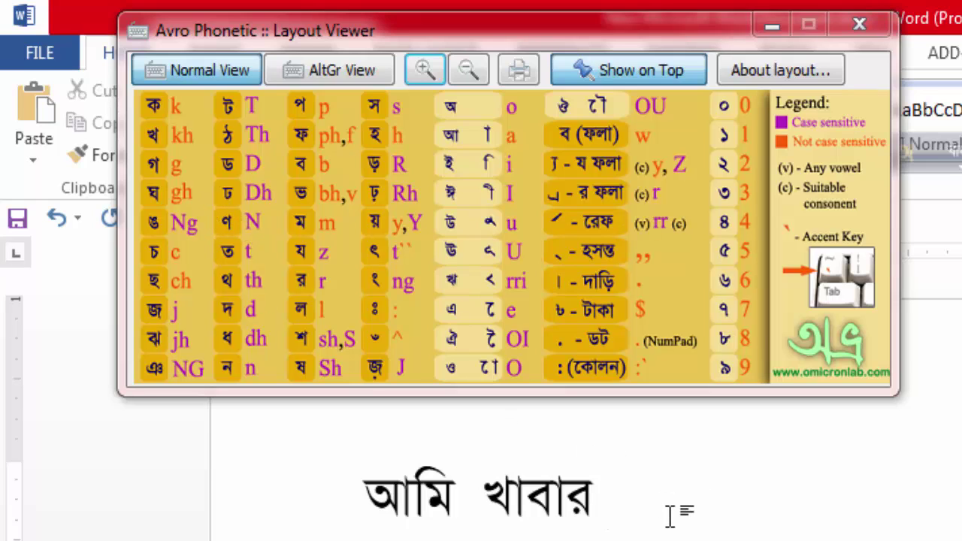
- Add the word ঘর, spelled "ghr", followed by the letter ঙ, spelled "Ng", to the Bangla line
type("g")
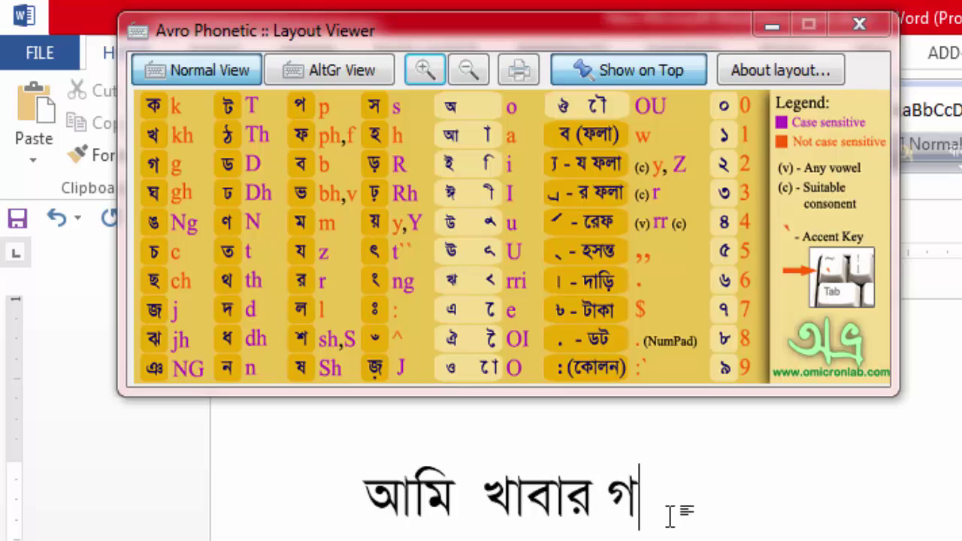
type("h")
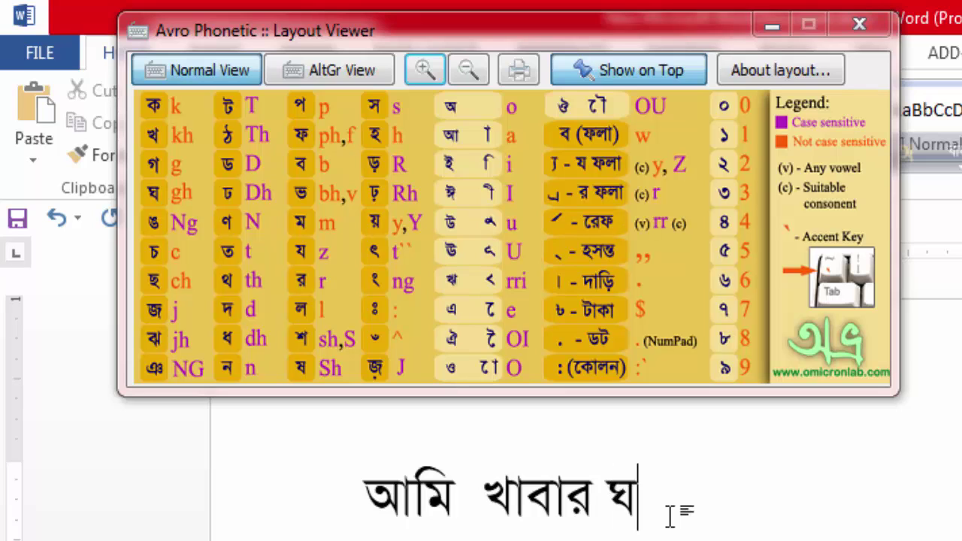
type("r")
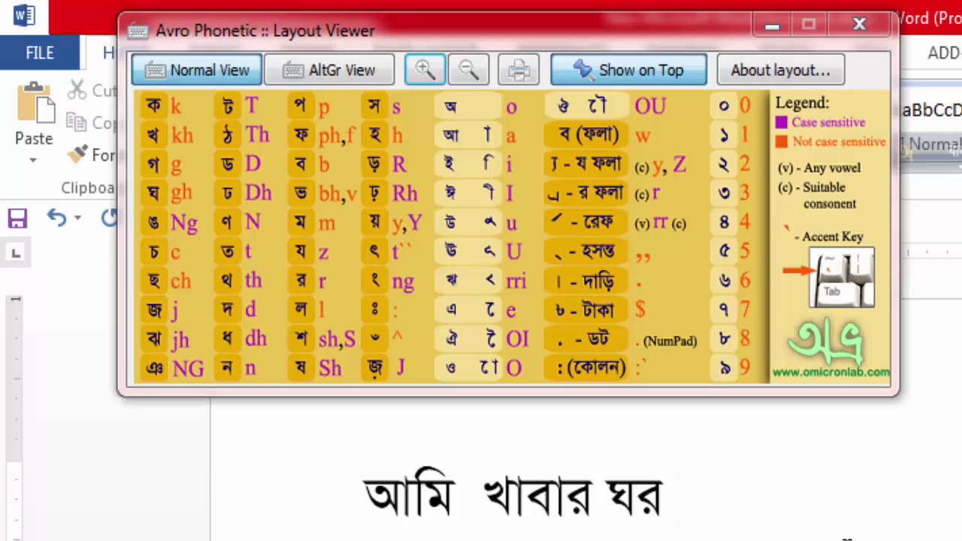
type("ণ")
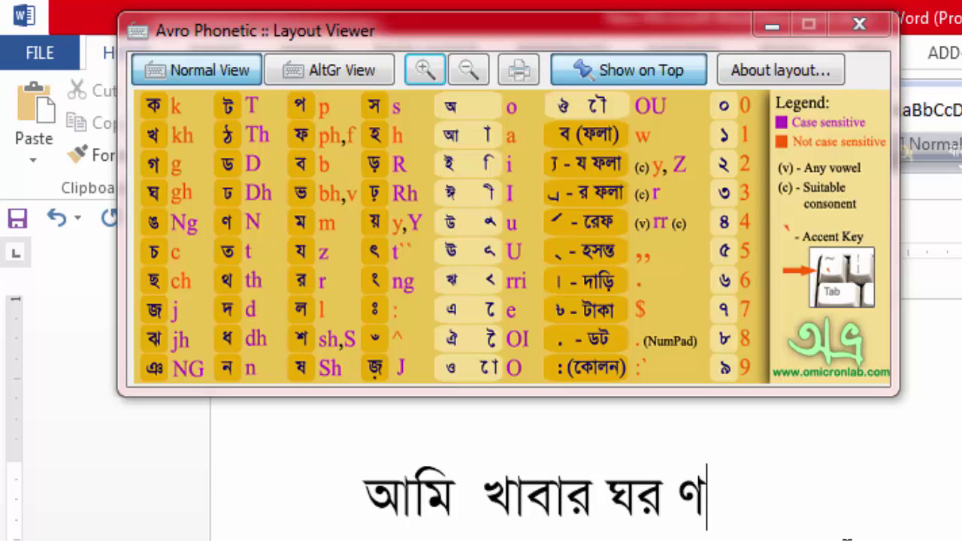
type("g")
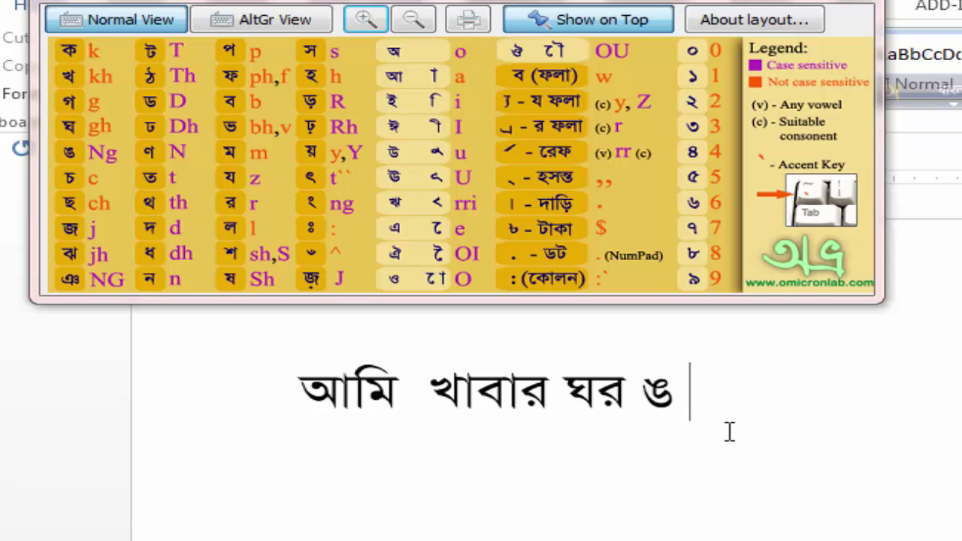
- Add the word শেষ after ঙ, spelled "sheSH", and move the preview window beside the text line
type("sh")
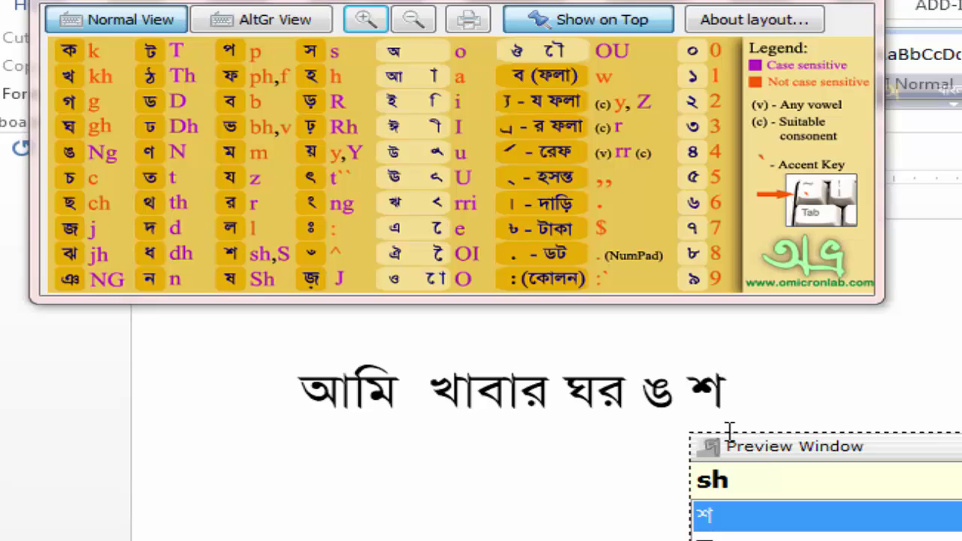
type("e")
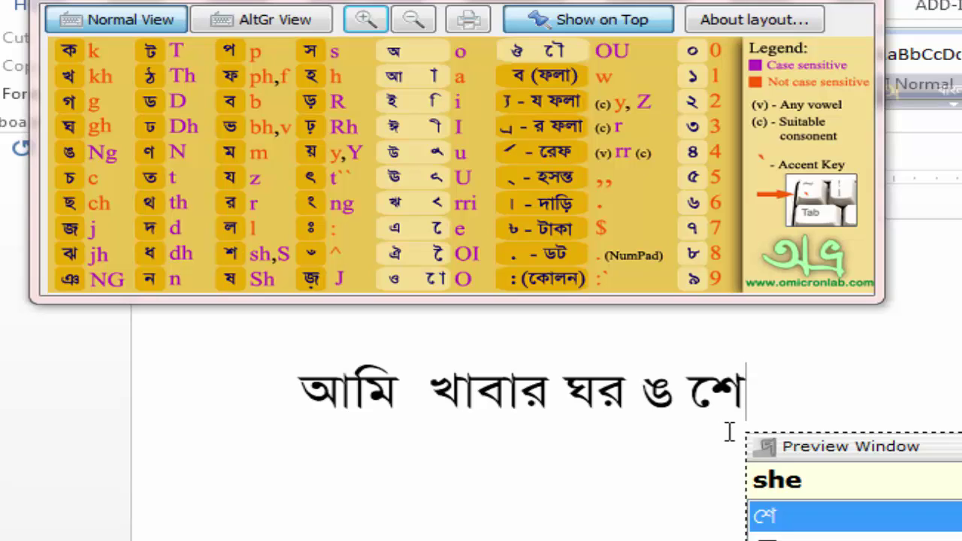
type("SH")
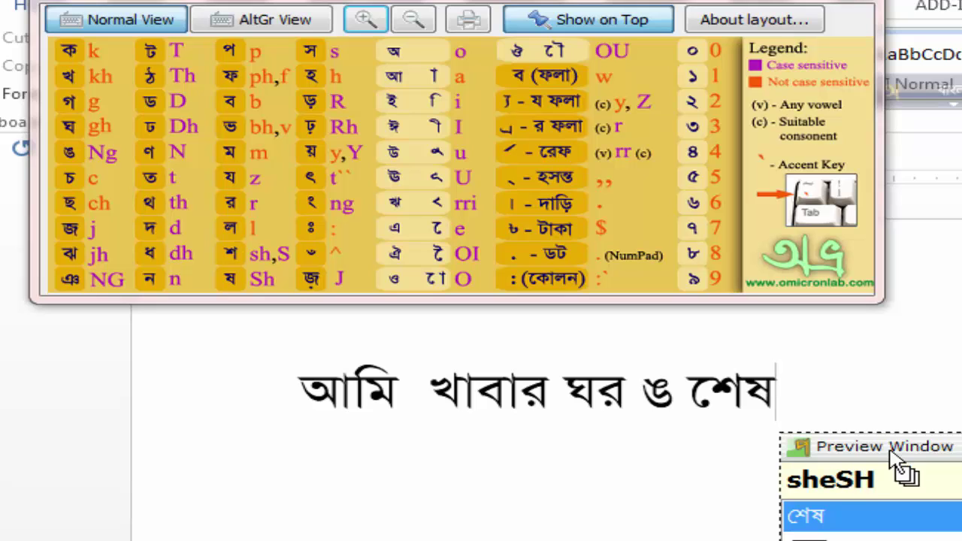
left_click_drag(889, 449, 961, 350)
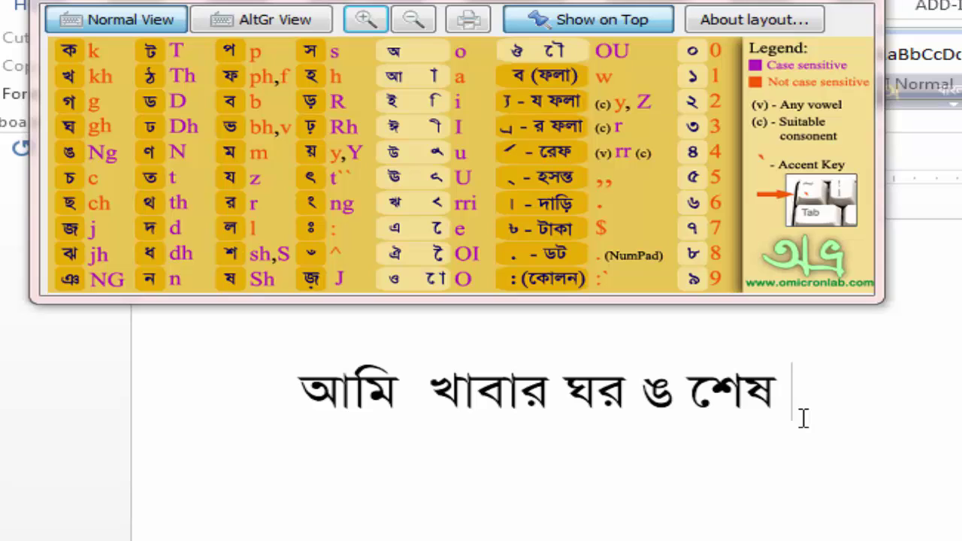
- Add the word শিক্ষক after শেষ, spelled "SikSHk", and move the preview window higher, clear of the text line
type("SH")
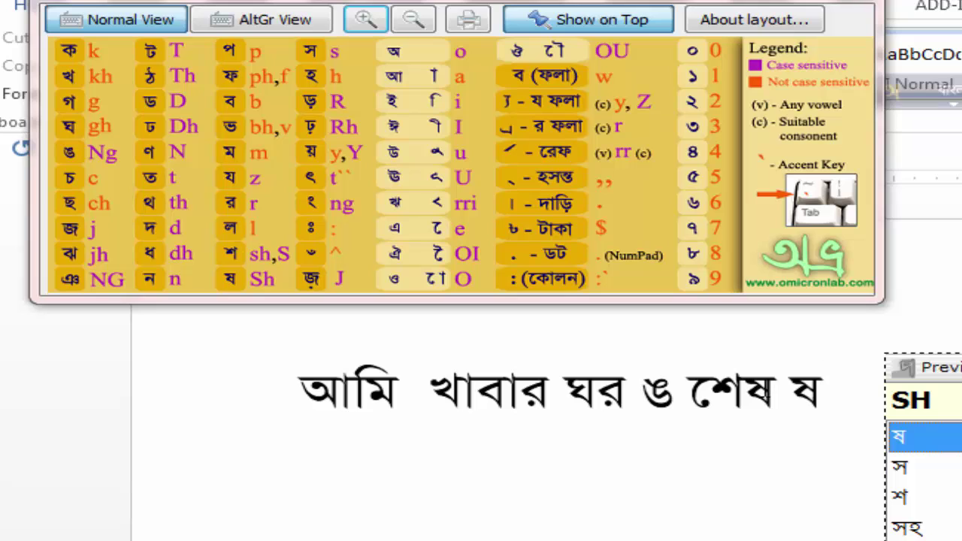
key("BackSpace")
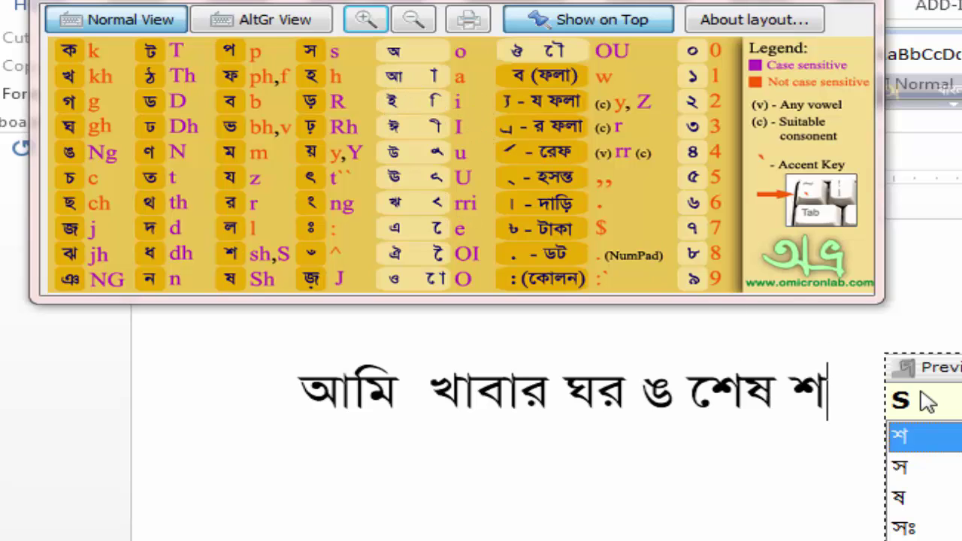
type("i")
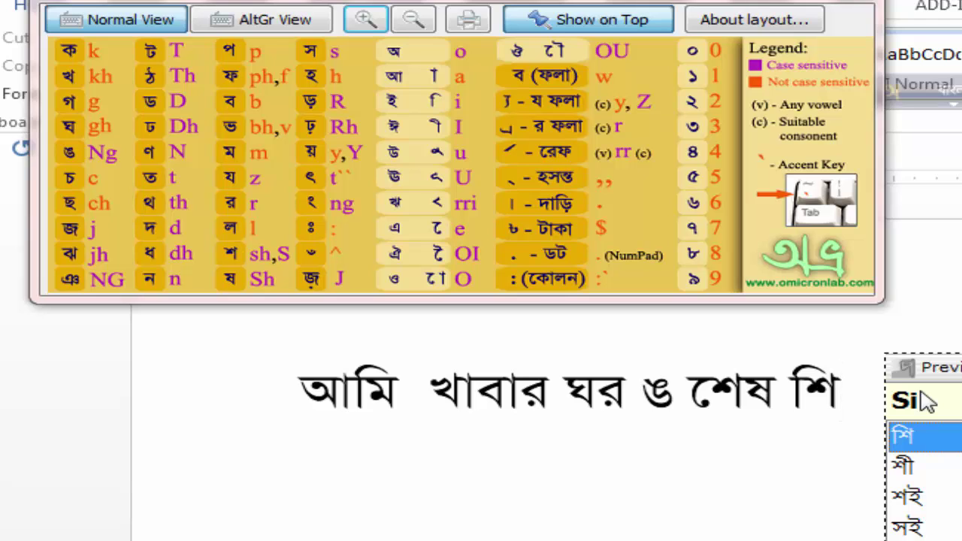
type("k")
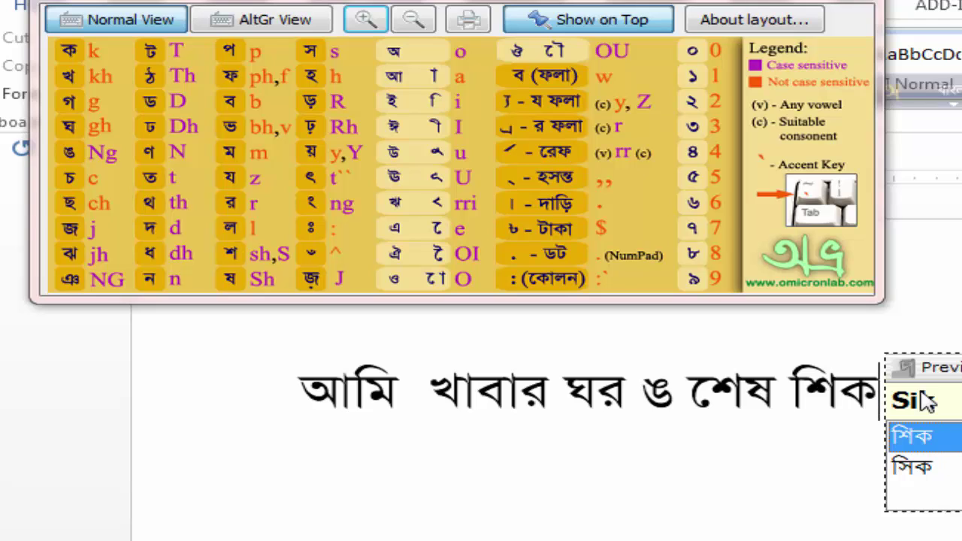
type("Sh")
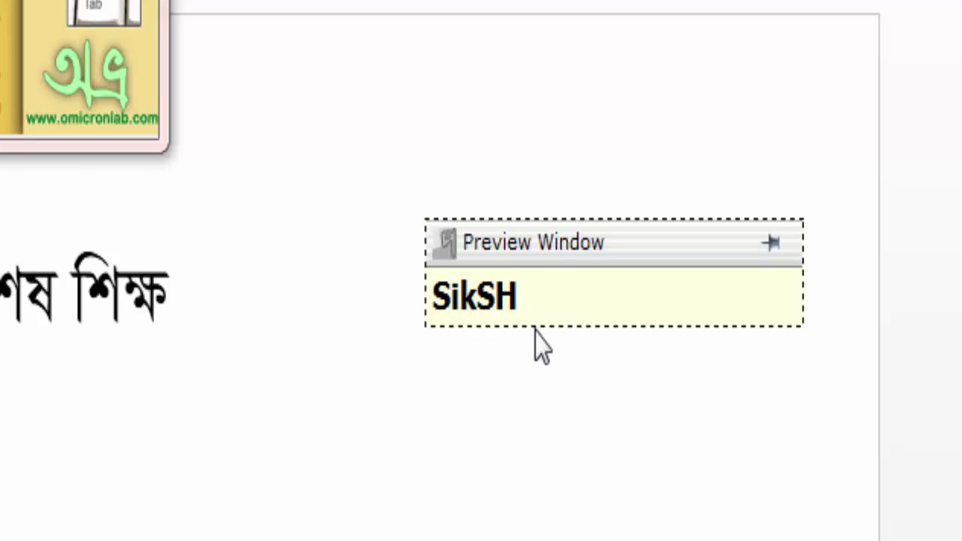
left_click_drag(593, 263, 554, 152)
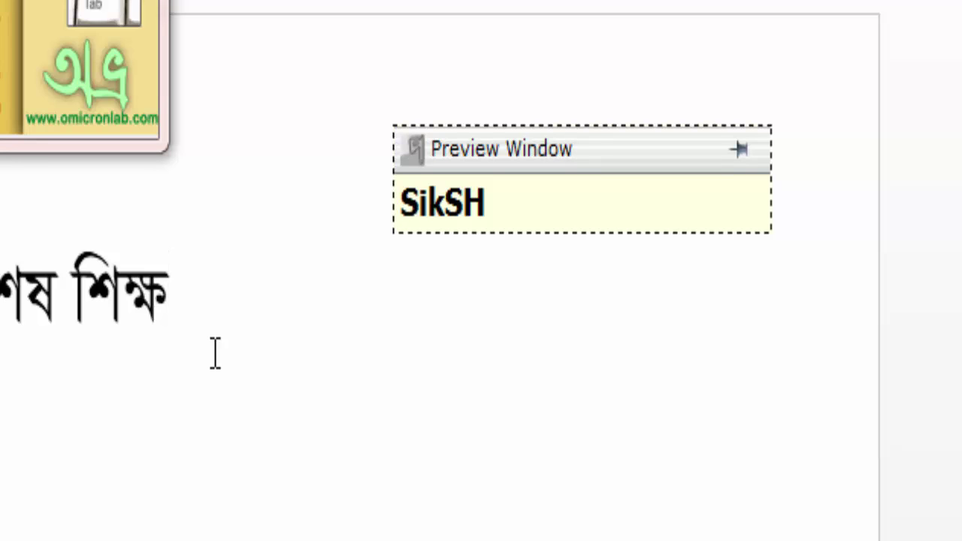
type("K")
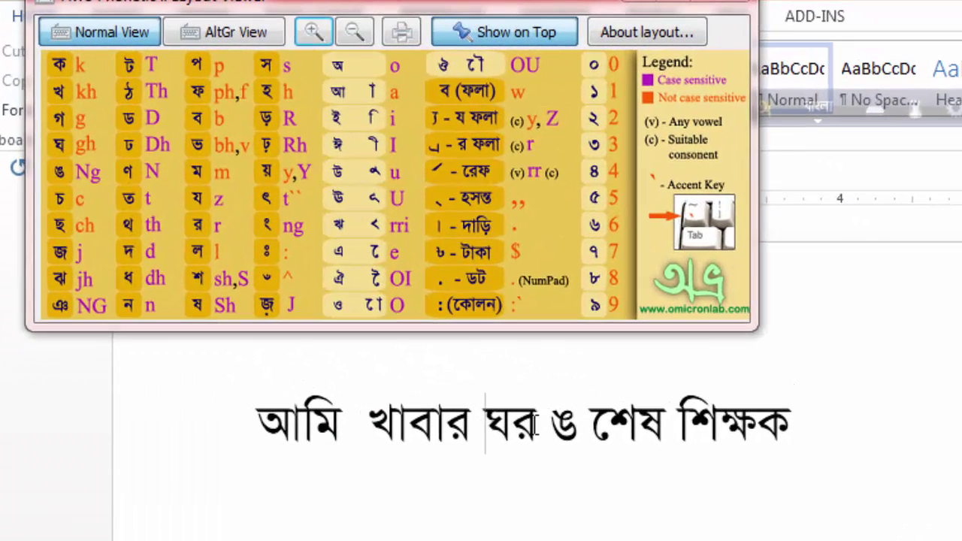
left_click_drag(106, 278, 151, 279)
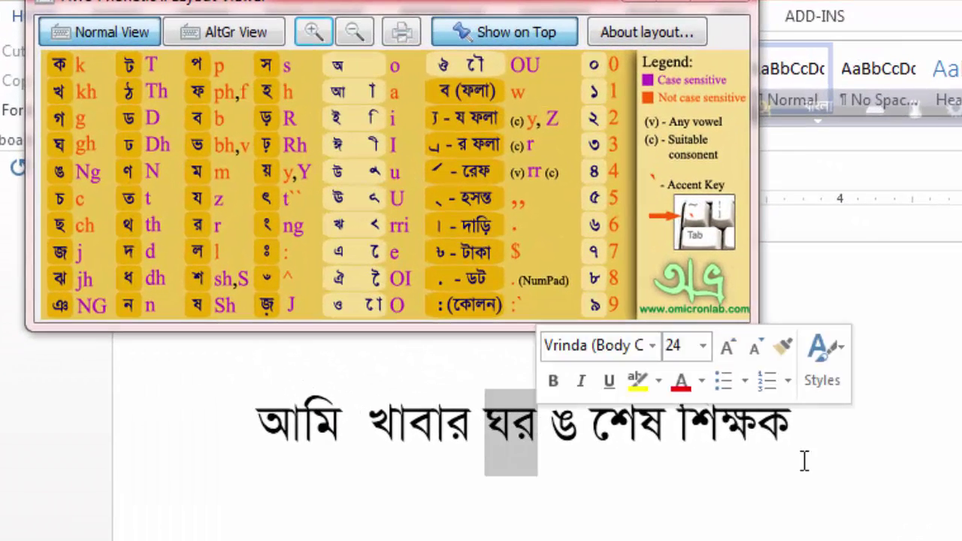
left_click(888, 424)
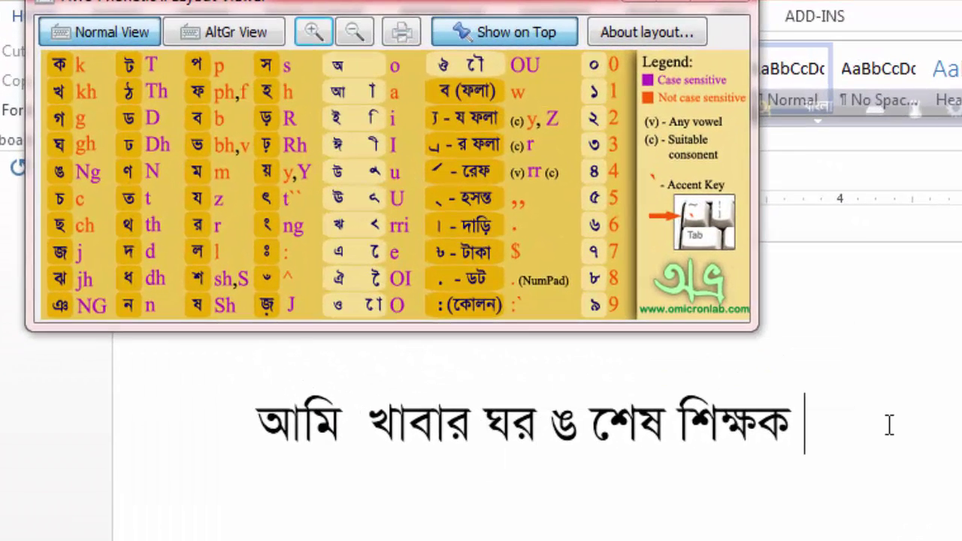
type("gh")
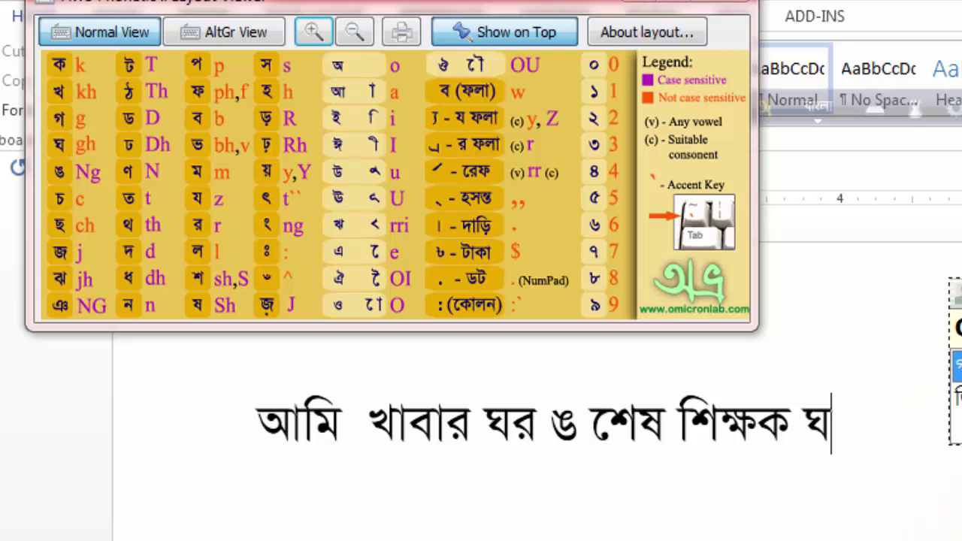
key("BackSpace")
key("BackSpace")
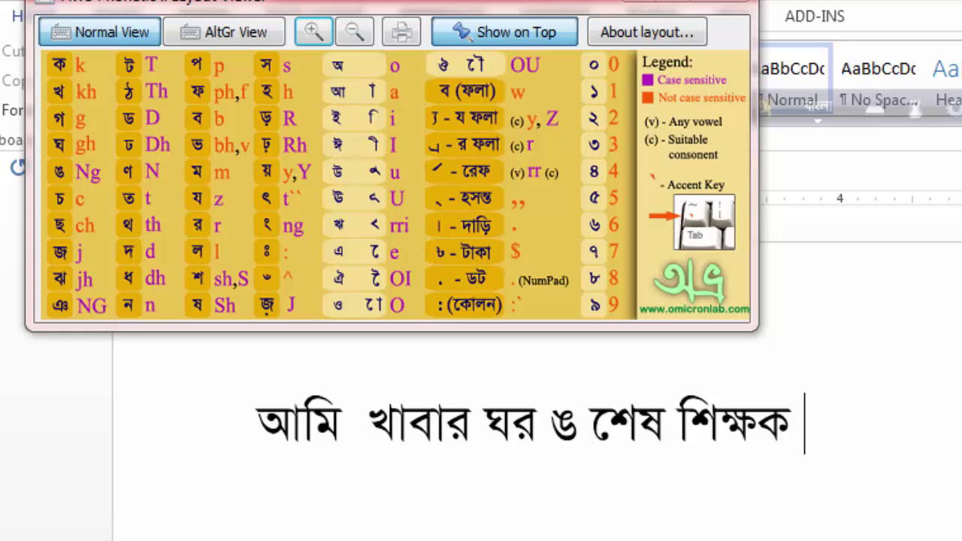
- Add the word ঘর after শিক্ষক, writing ঘ and র as separate letters instead of the joined ঘ্র
type("gh")
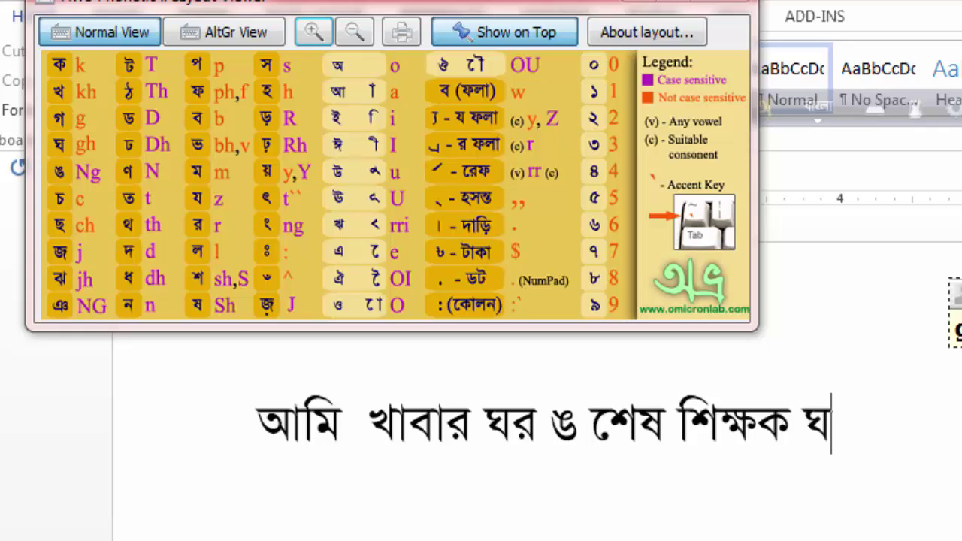
type("r")
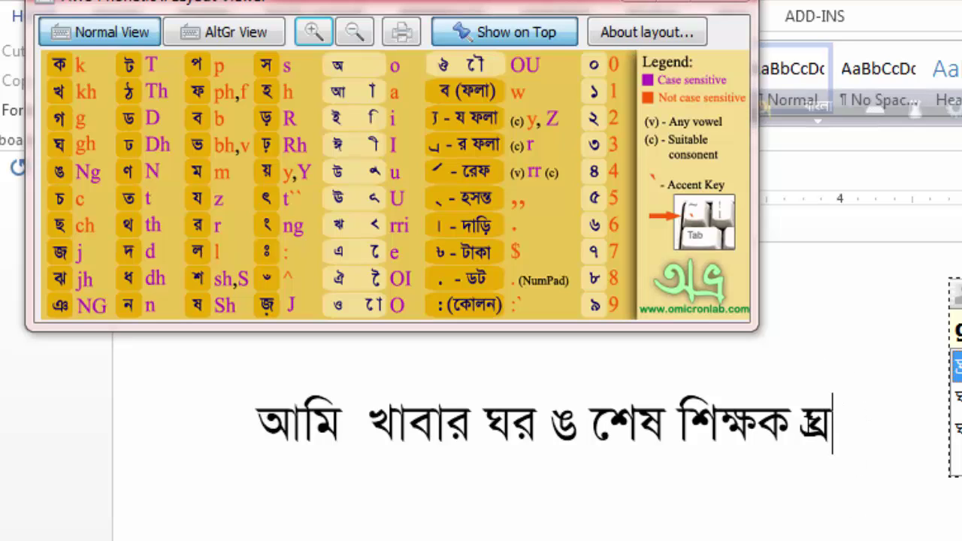
key("BackSpace")
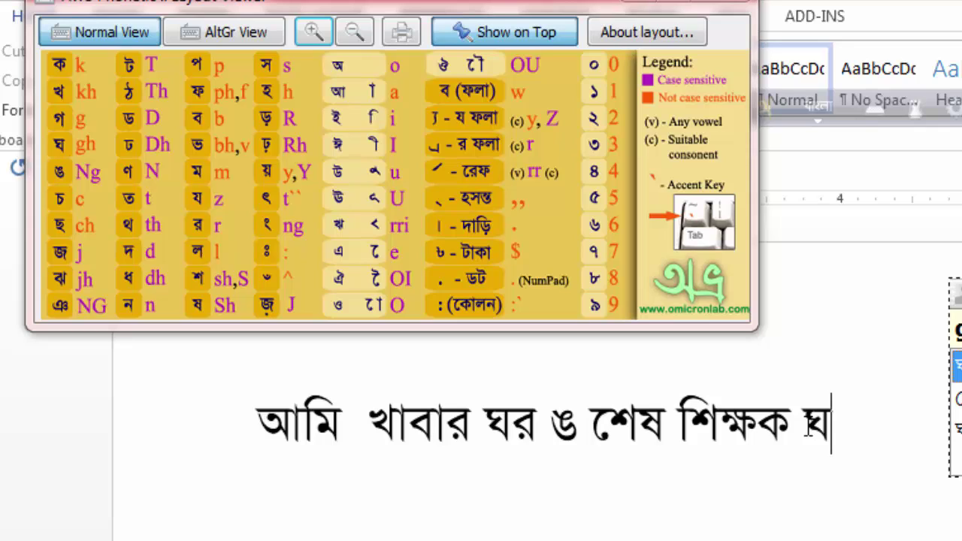
type("r")
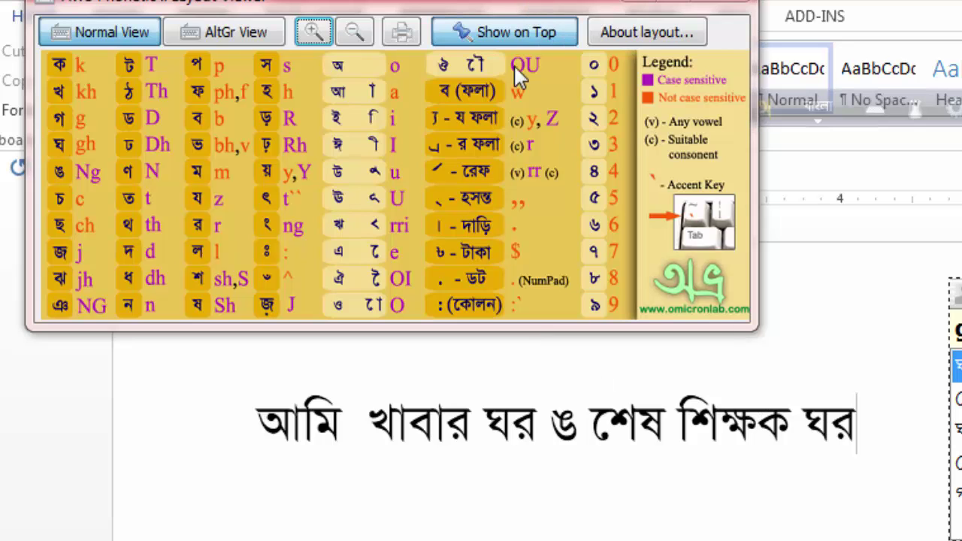
- Adjust the layout viewer's position and add the word ক্রান্তি at the end of the line, spelled "kranti"
left_click_drag(582, 30, 565, 103)
left_click_drag(543, 66, 568, 0)
left_click(902, 408)
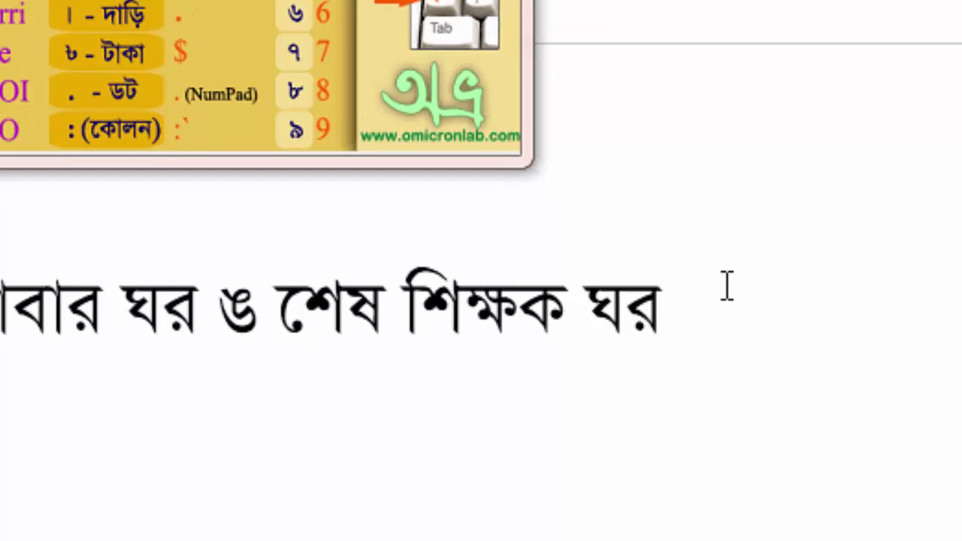
type("k")
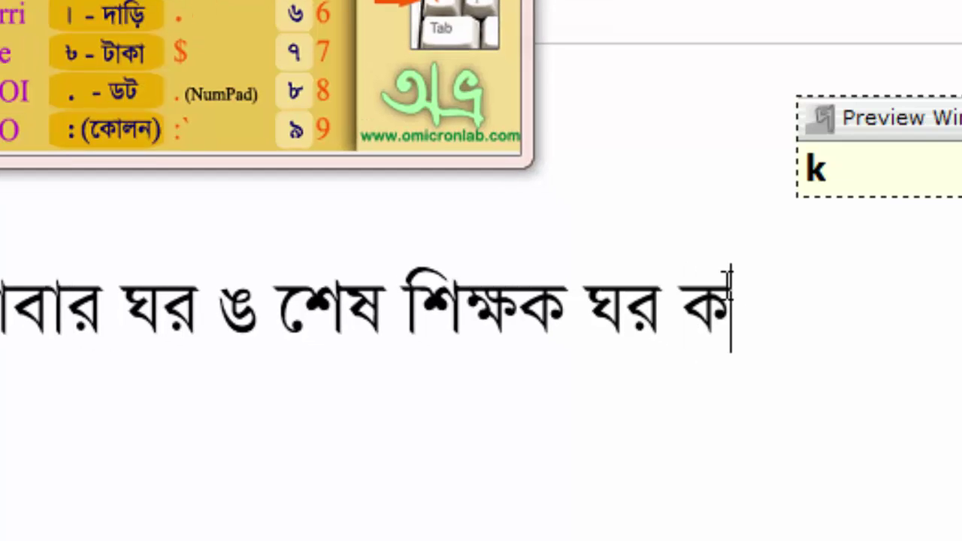
type("r")
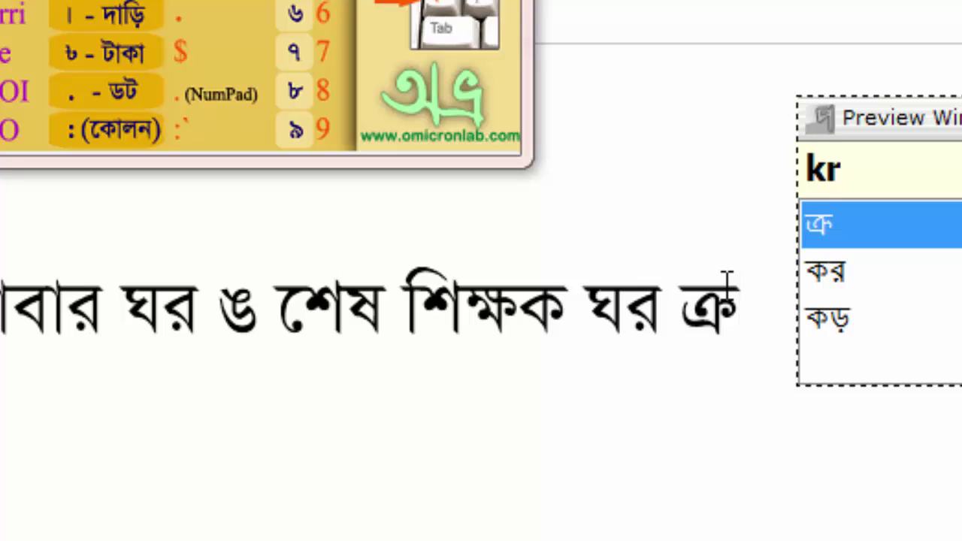
type("a")
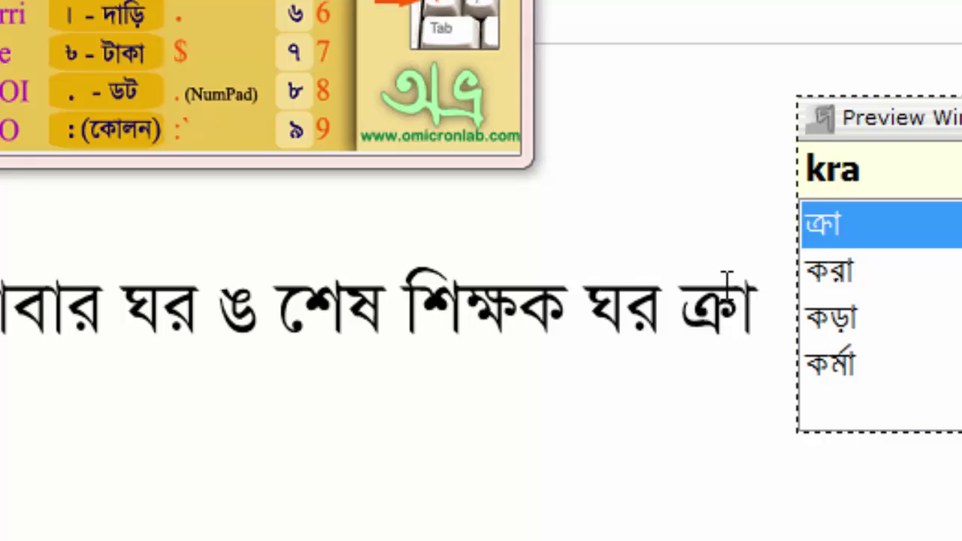
type("n")
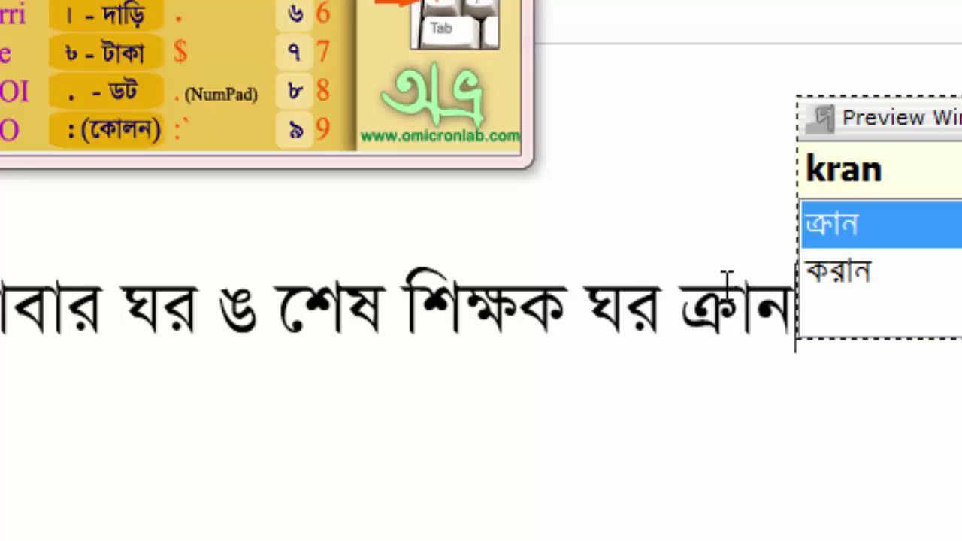
type("t")
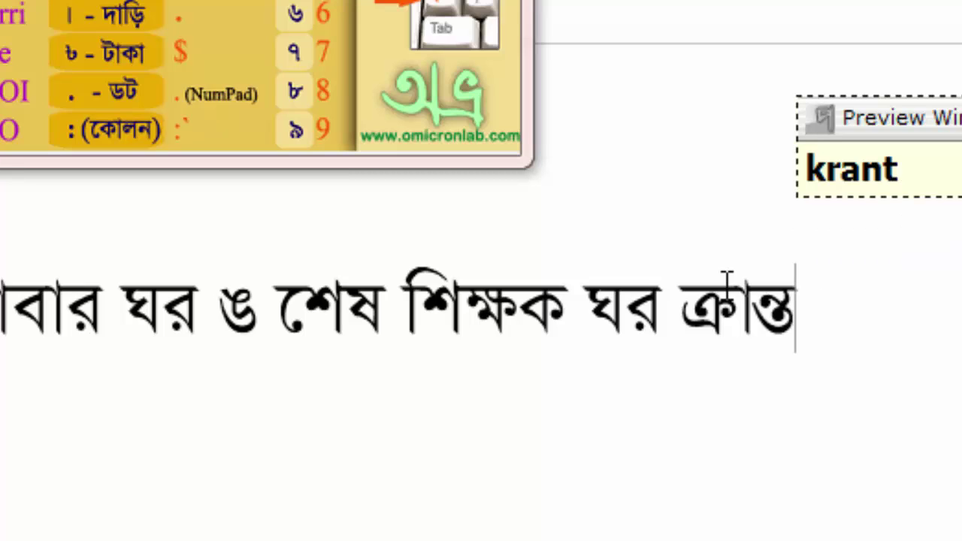
type("i")
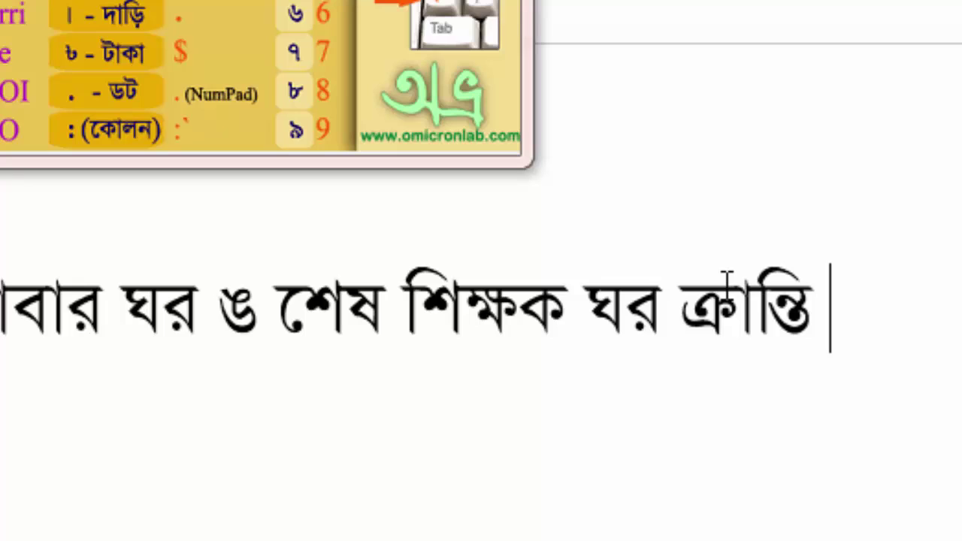
- Add the word নত after ক্রান্তি, spelled "not", and start a new line
type("n")
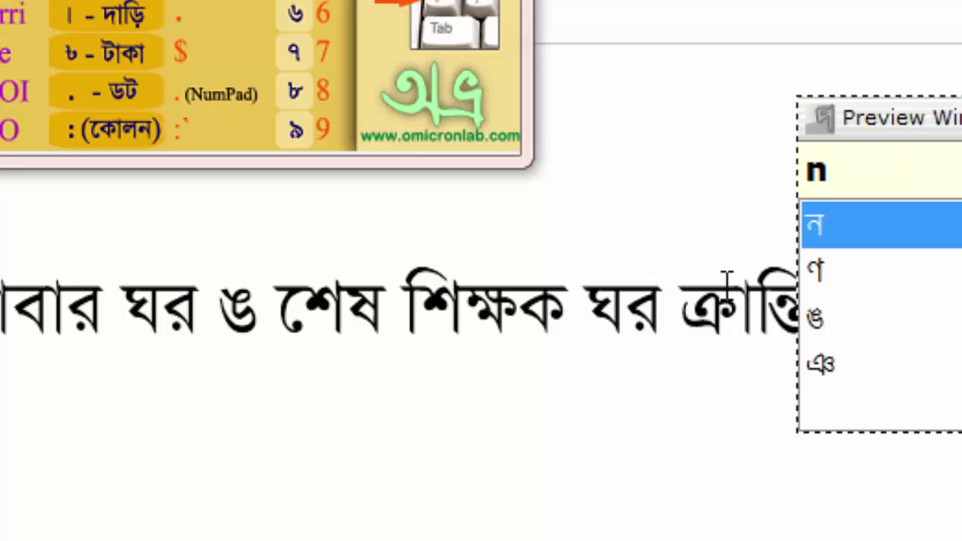
type("o")
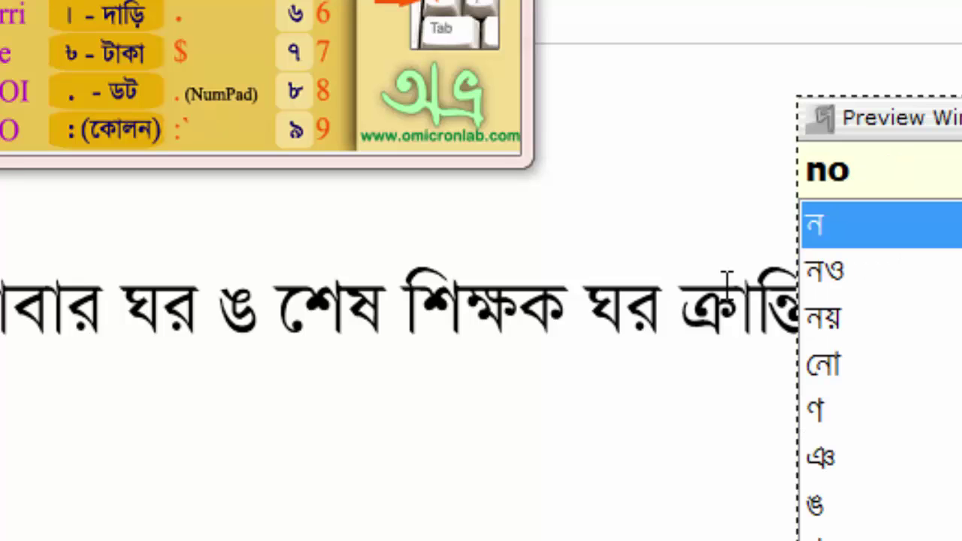
type("t")
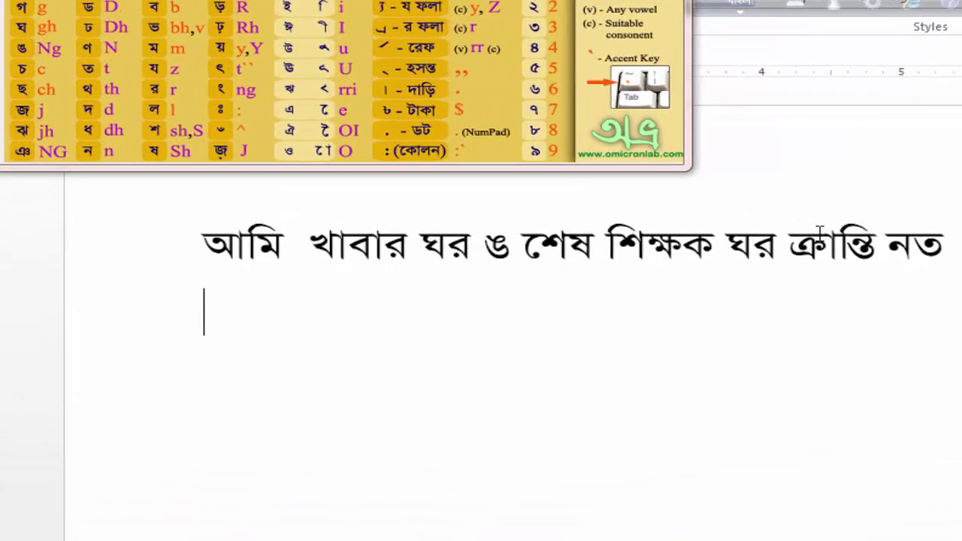
- Write the word বহ্নি at the start of the second line
type("ব")
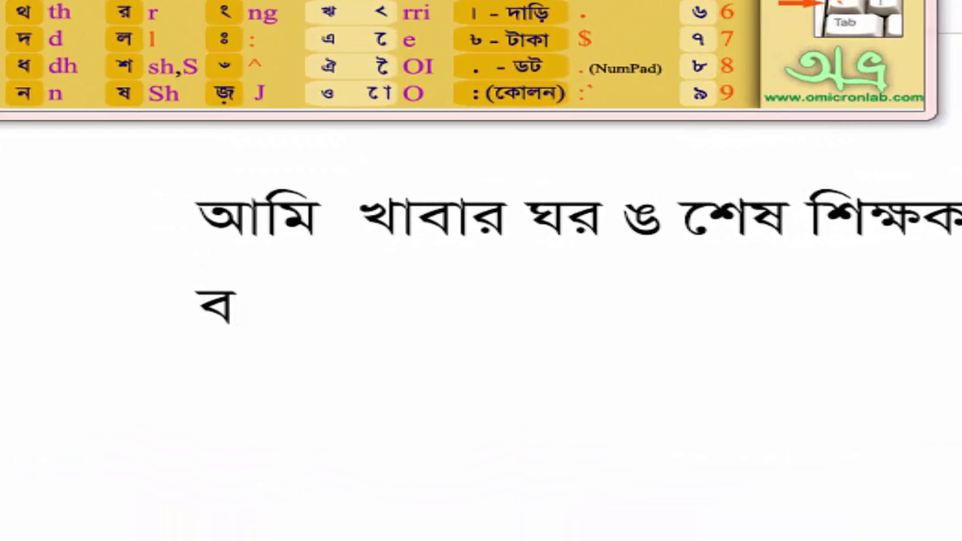
type("হু")
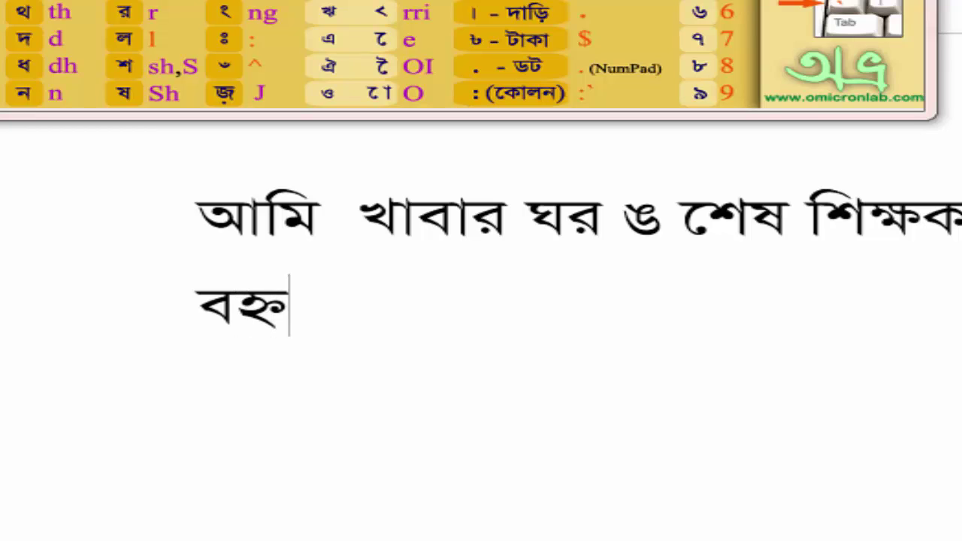
type("ি")
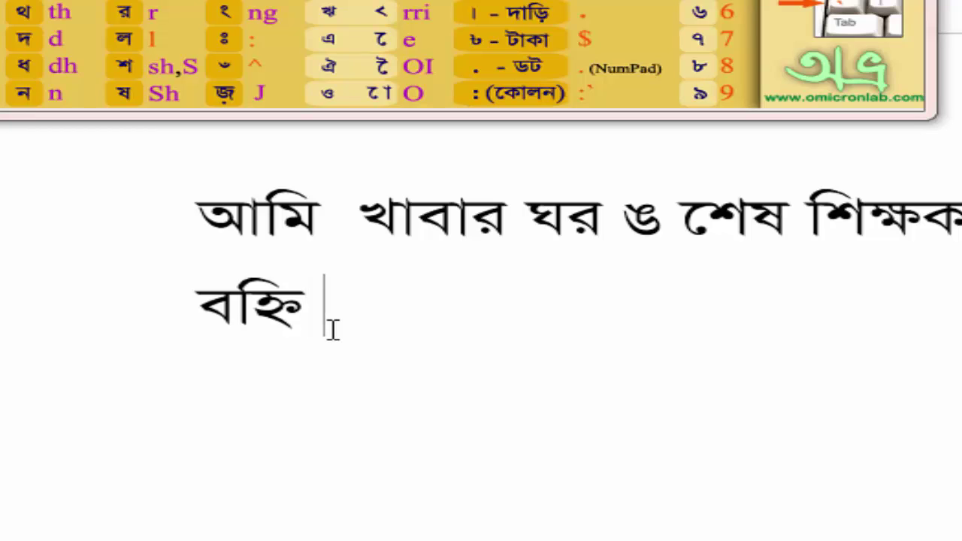
- Add the word ব্রাহ্মণবাড়িয়া after বহ্নি, using "N" for ণ and "R" for ড়, and leave the cursor after it
type("ব")
type("r")
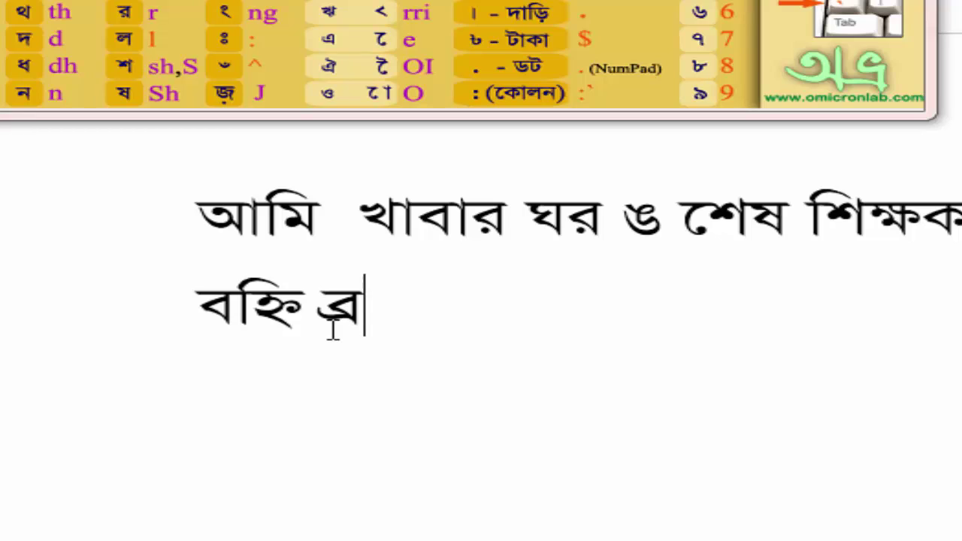
type("a")
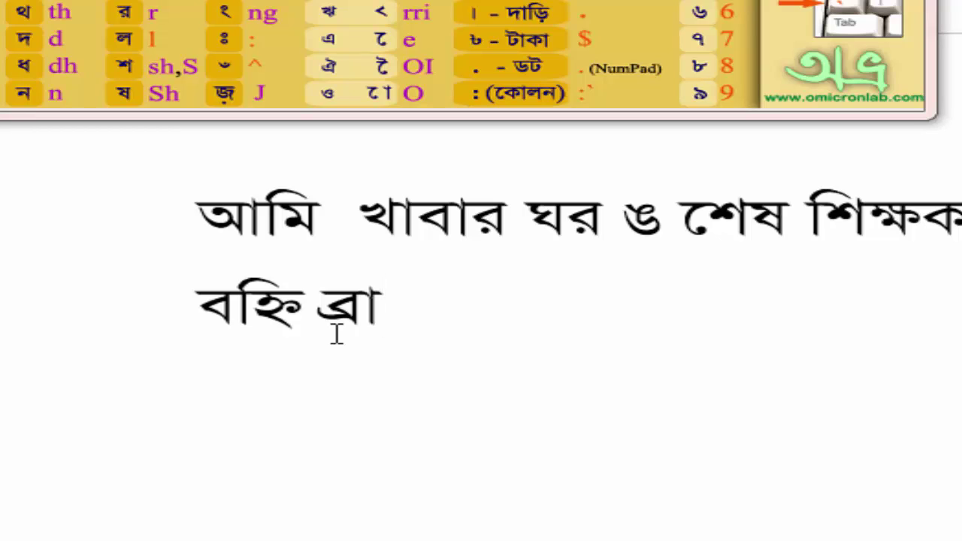
type("হ")
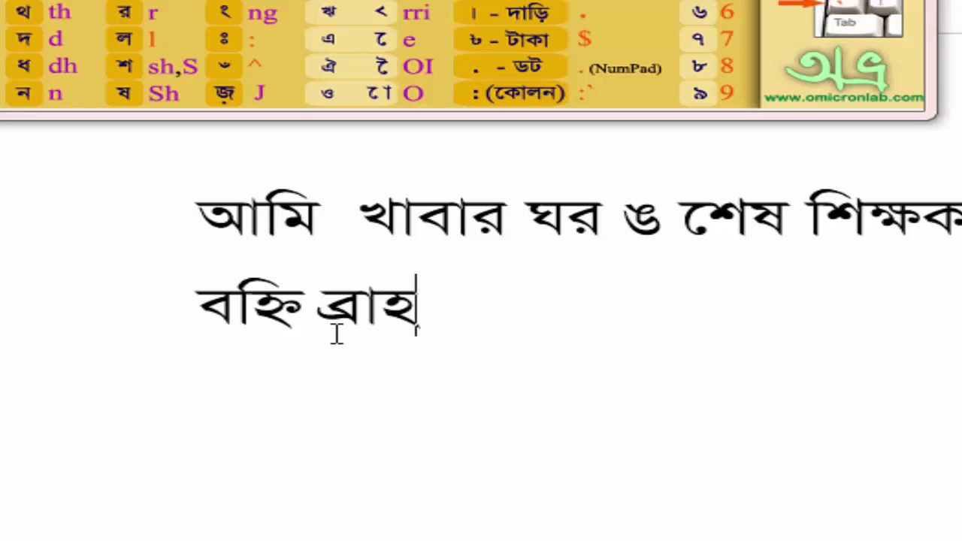
type("্ম")
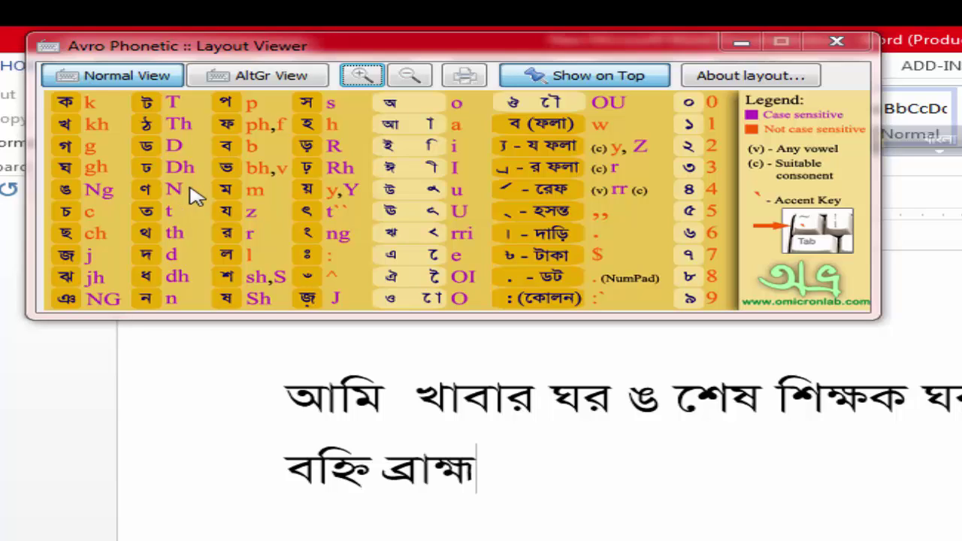
type("N")
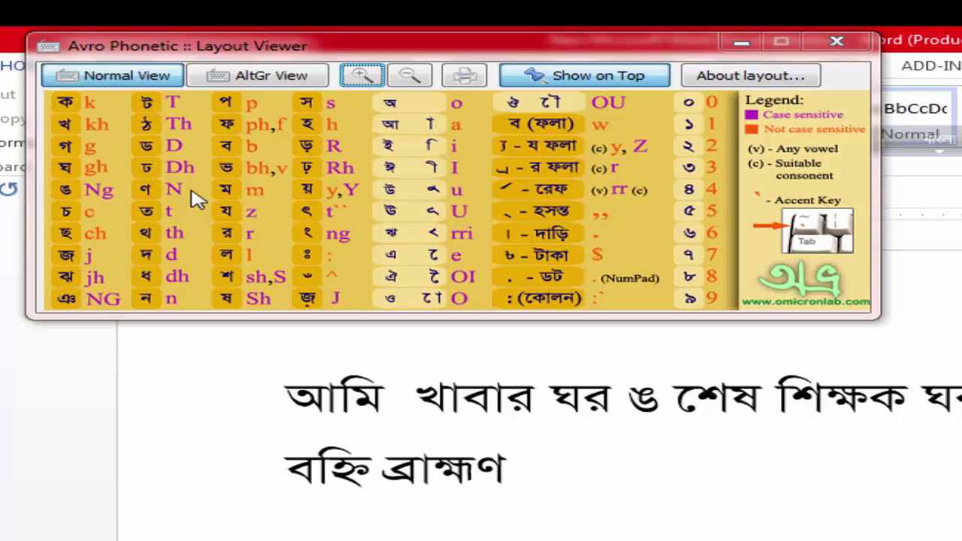
type("b")
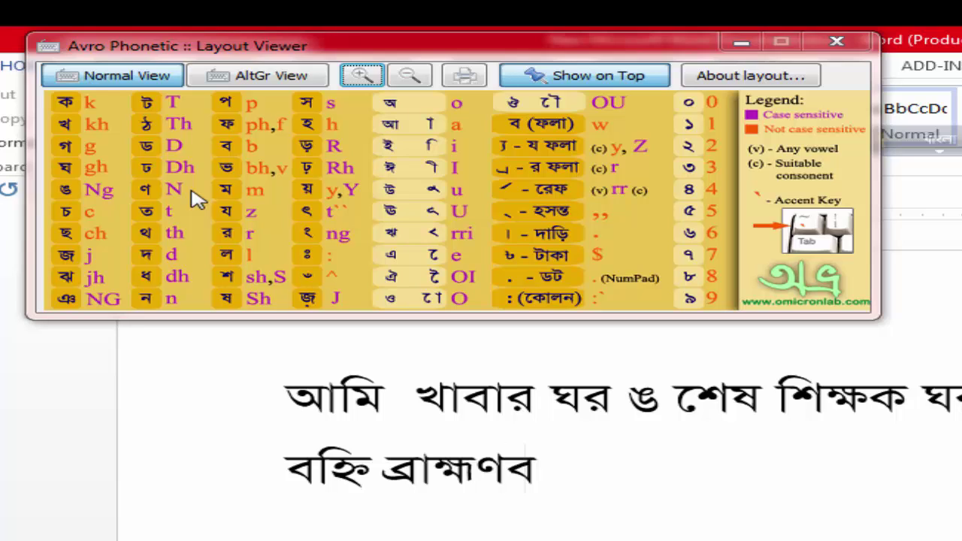
type("aR")
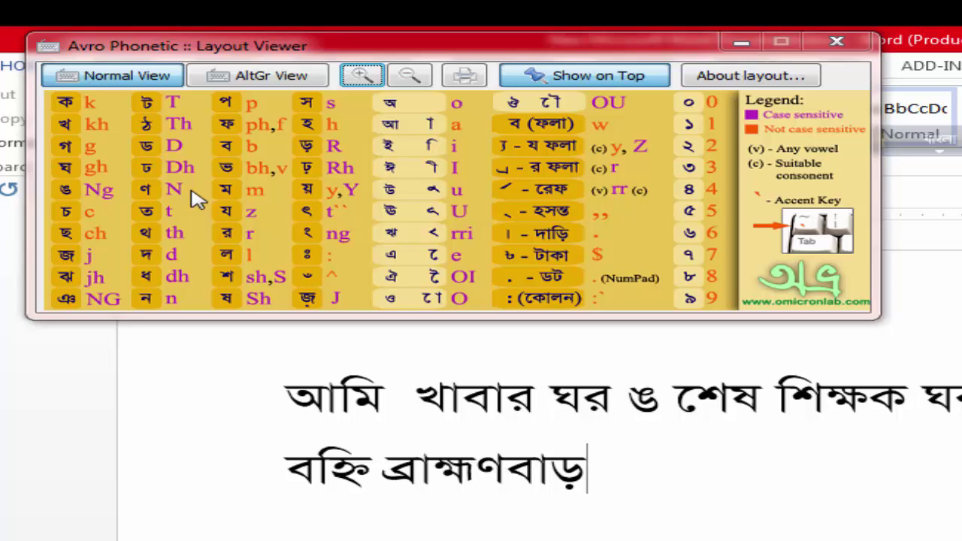
type("i")
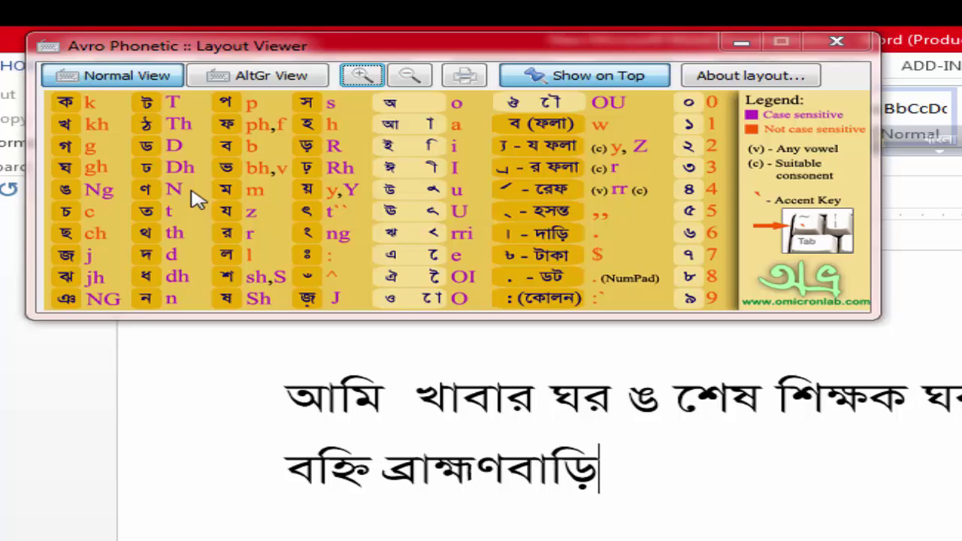
type("y")
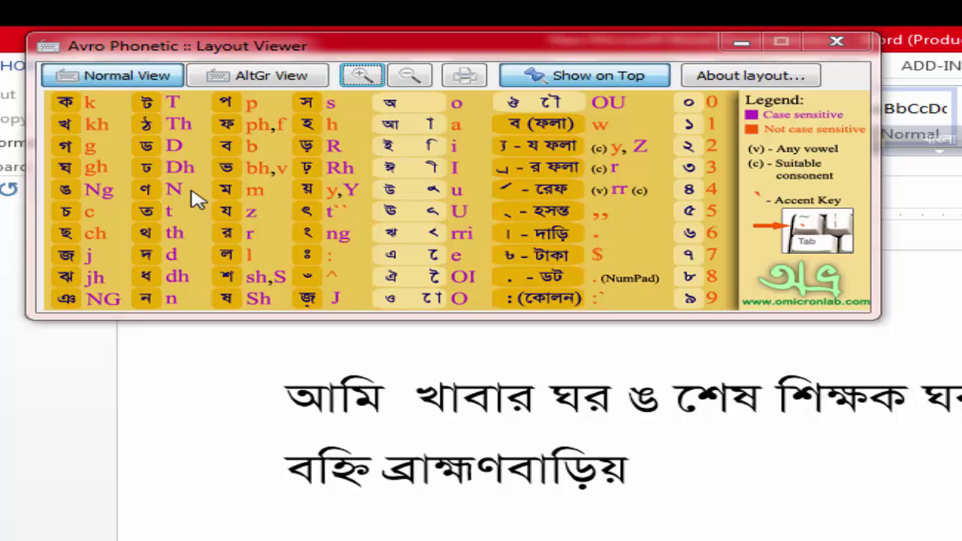
type("a")
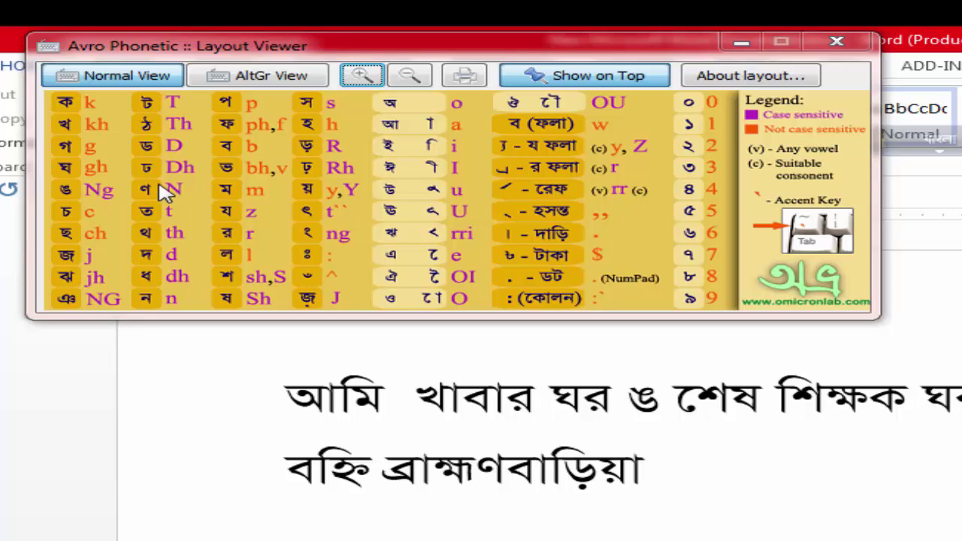
left_click_drag(386, 466, 492, 472)
left_click_drag(685, 526, 685, 526)
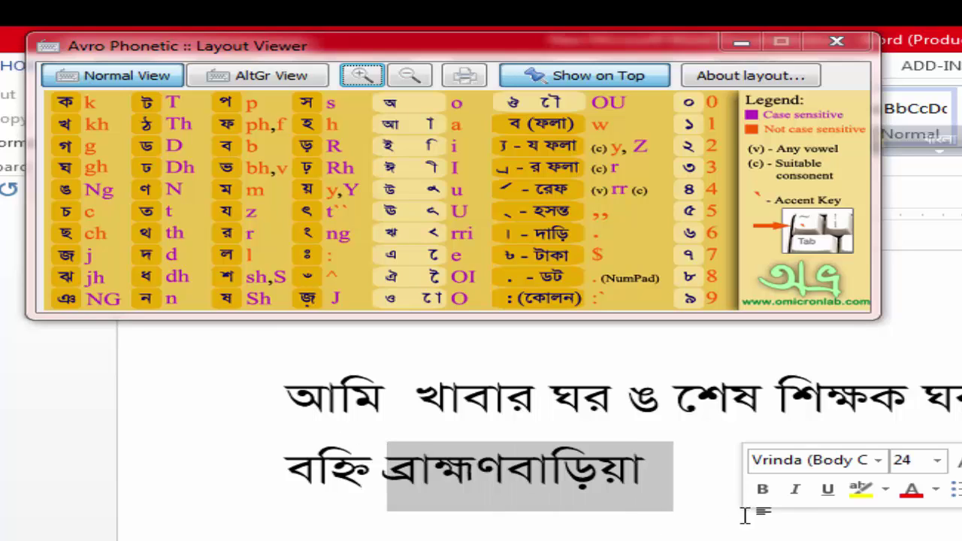
left_click(701, 466)
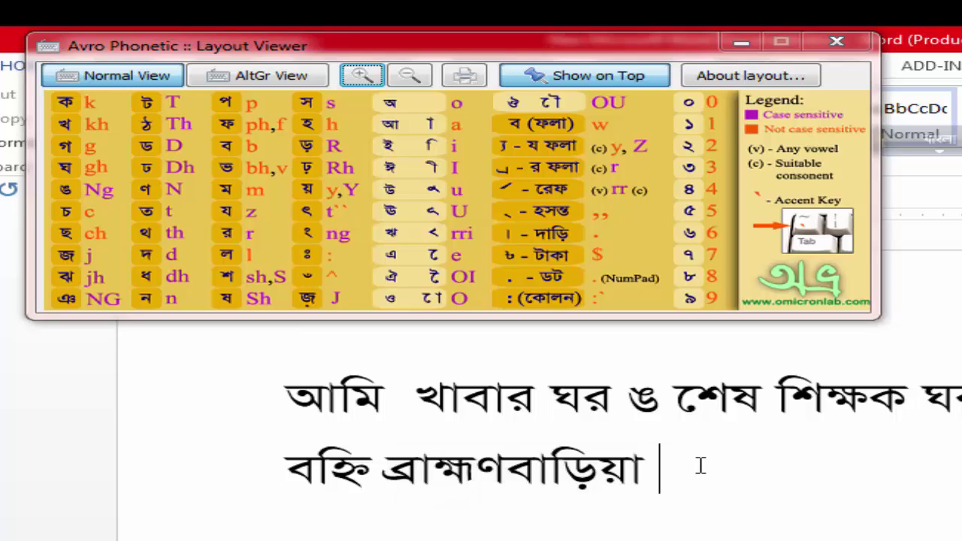